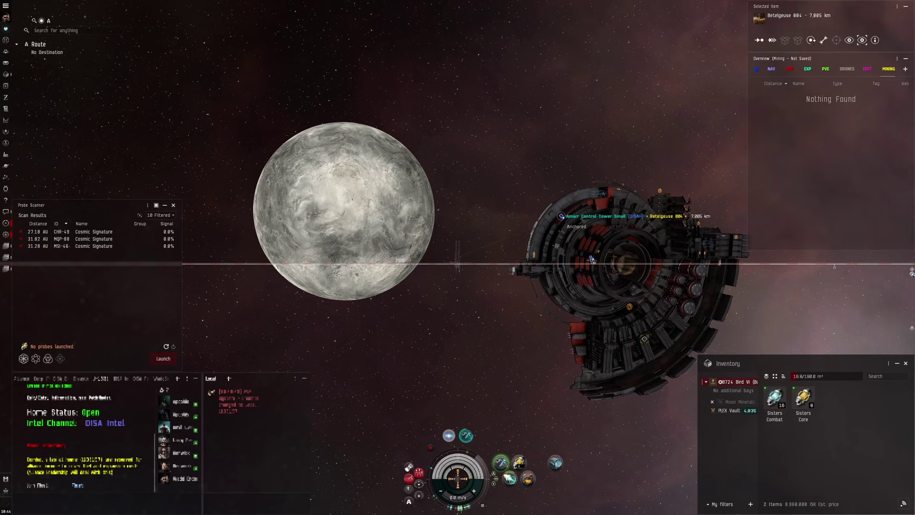
# Check the Upwell Moon Drill's details, including fuel state and output products, and close the details window
pyautogui.rightClick(592, 260)
pyautogui.click(629, 359)
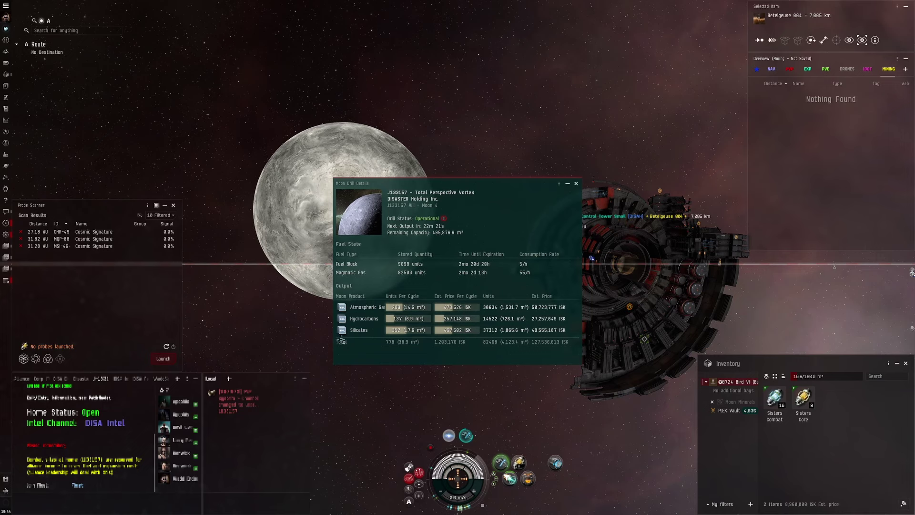
pyautogui.moveTo(342, 307)
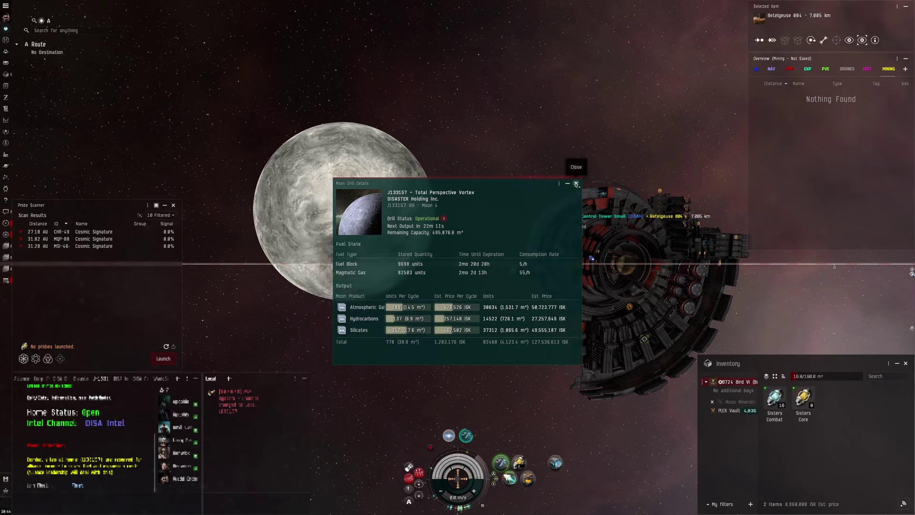
pyautogui.click(576, 184)
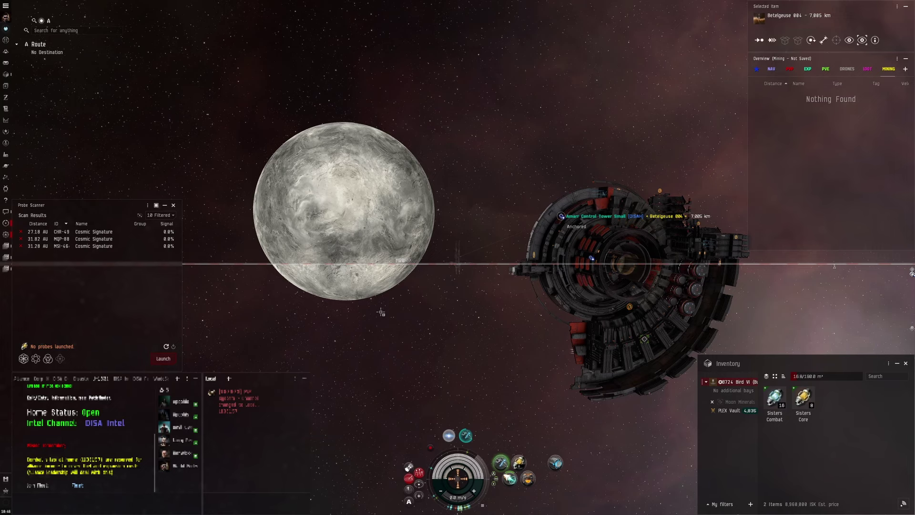
# Switch to the Moon goo potential spreadsheet in Google Sheets and review its moon material and fuel block sell prices
pyautogui.hotkey('alt', 'Tab')
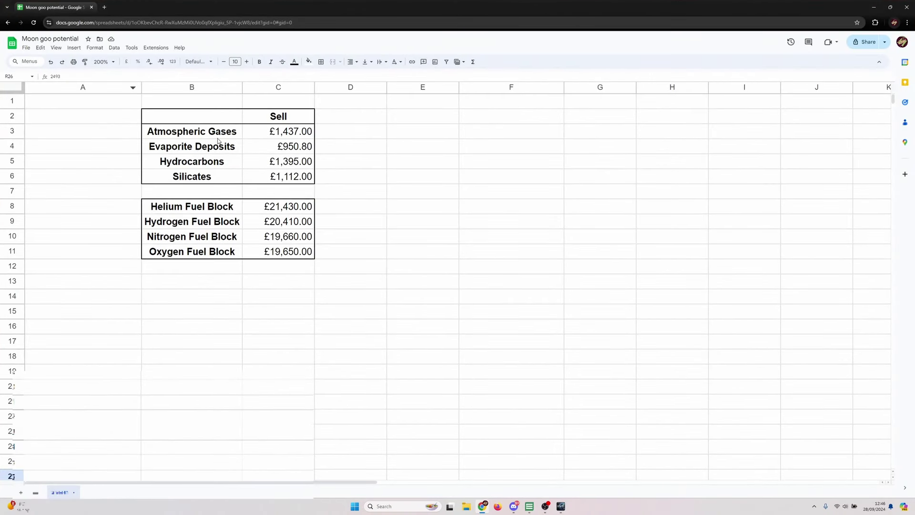
pyautogui.moveTo(217, 136); pyautogui.dragTo(210, 179)
pyautogui.click(121, 250)
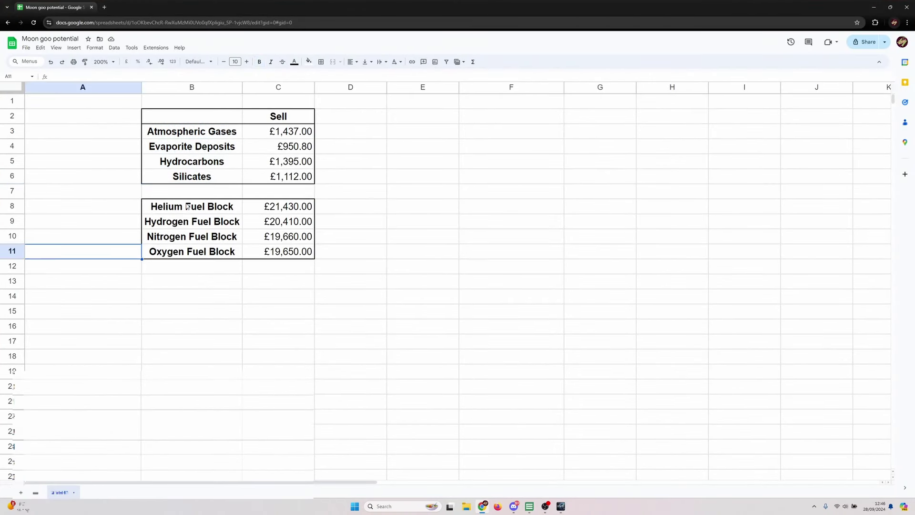
pyautogui.moveTo(188, 208); pyautogui.dragTo(190, 251)
pyautogui.click(101, 206)
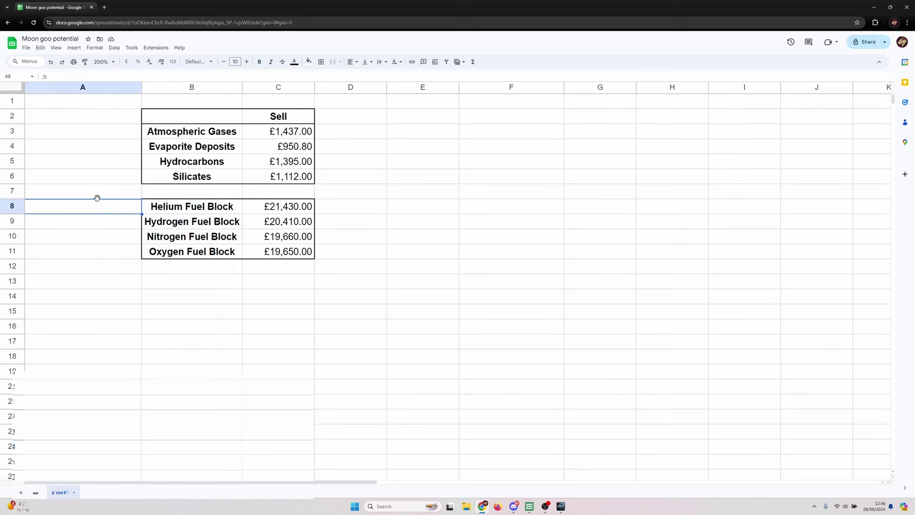
# Return to EVE Online, reopen the moon drill details with the Atmospheric Gases information, and arrange both windows so their contents are readable
pyautogui.click(548, 508)
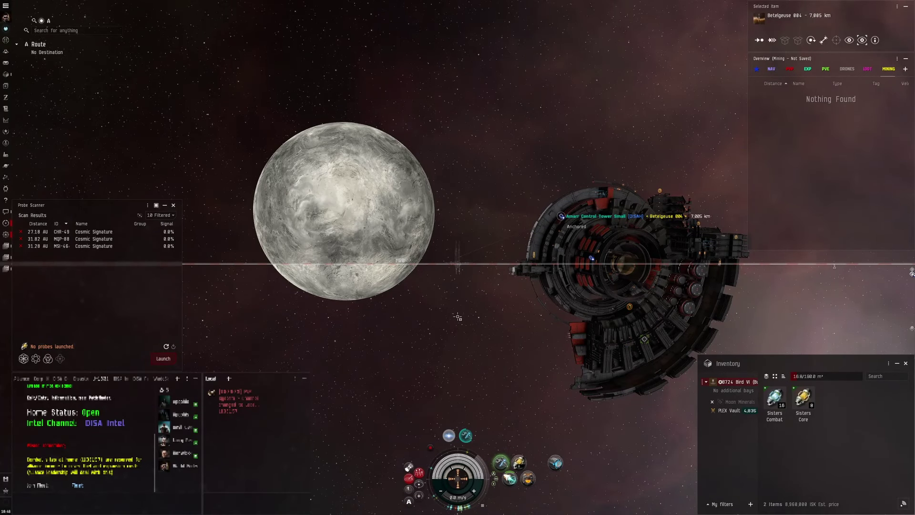
pyautogui.rightClick(596, 259)
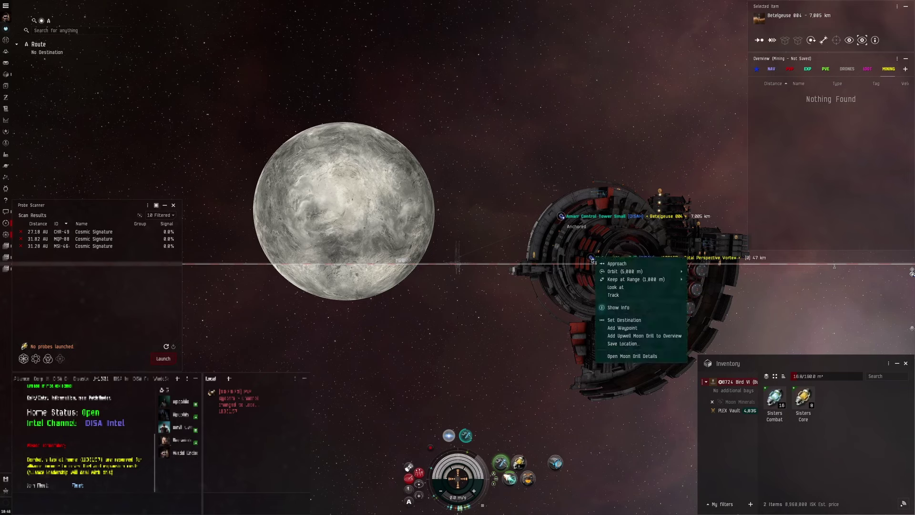
pyautogui.click(620, 356)
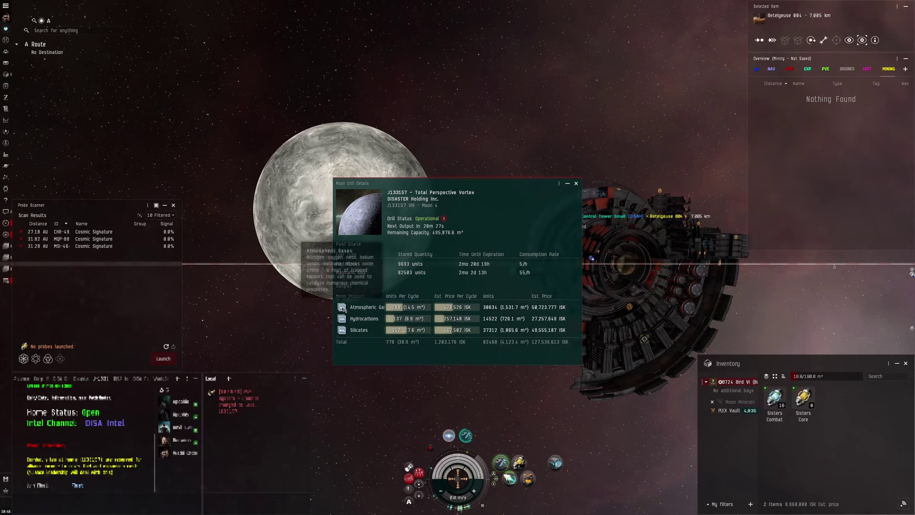
pyautogui.click(342, 307)
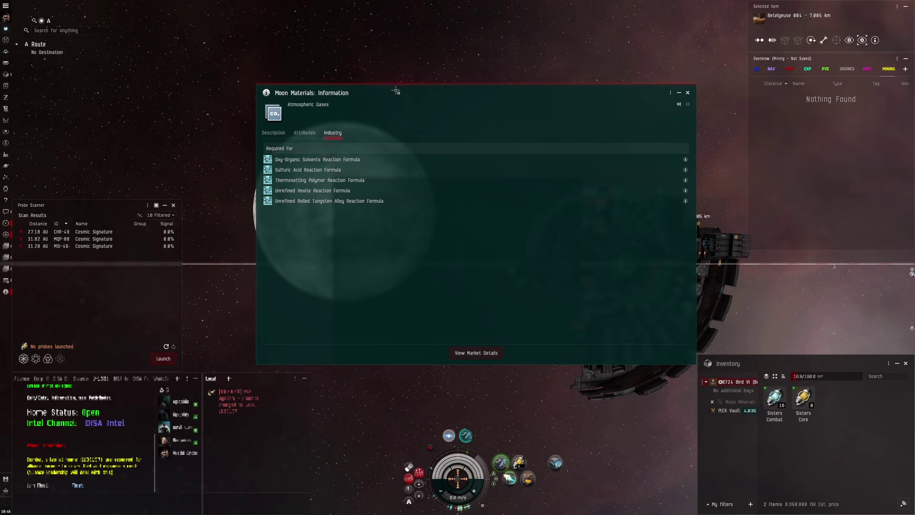
pyautogui.moveTo(395, 92); pyautogui.dragTo(231, 53)
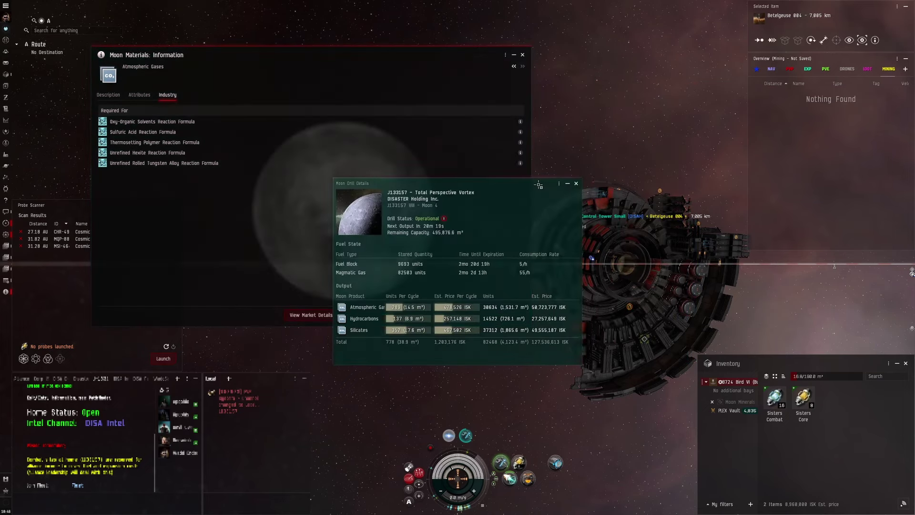
pyautogui.moveTo(546, 183); pyautogui.dragTo(527, 233)
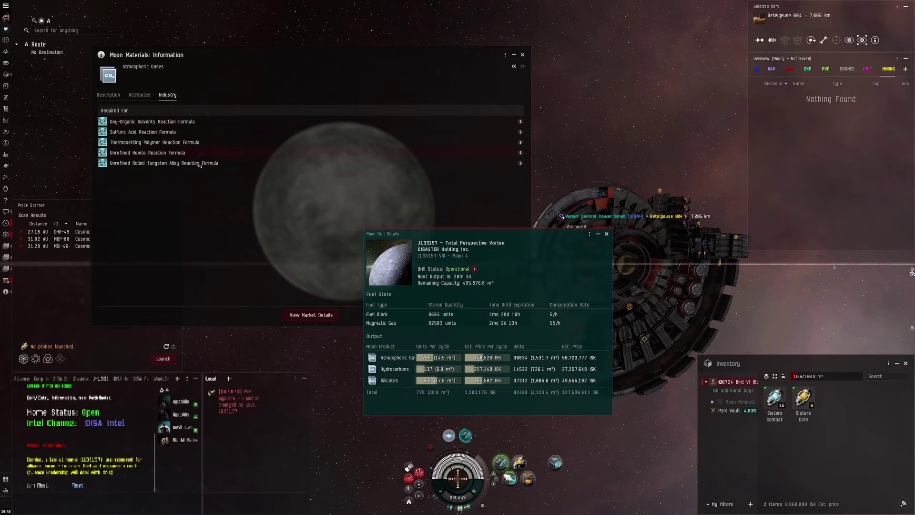
# Examine the Unrefined Hexite Reaction Formula's required skills and input materials, and return to the Atmospheric Gases information
pyautogui.click(520, 153)
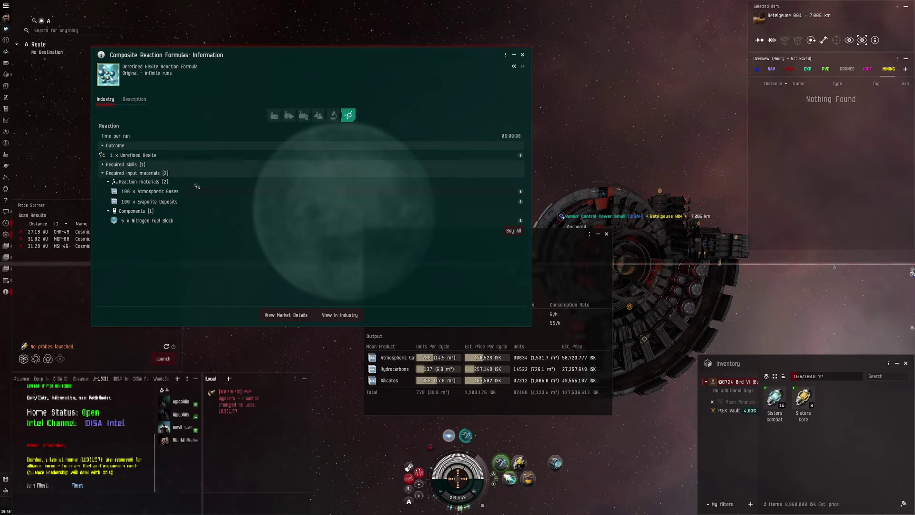
pyautogui.click(180, 165)
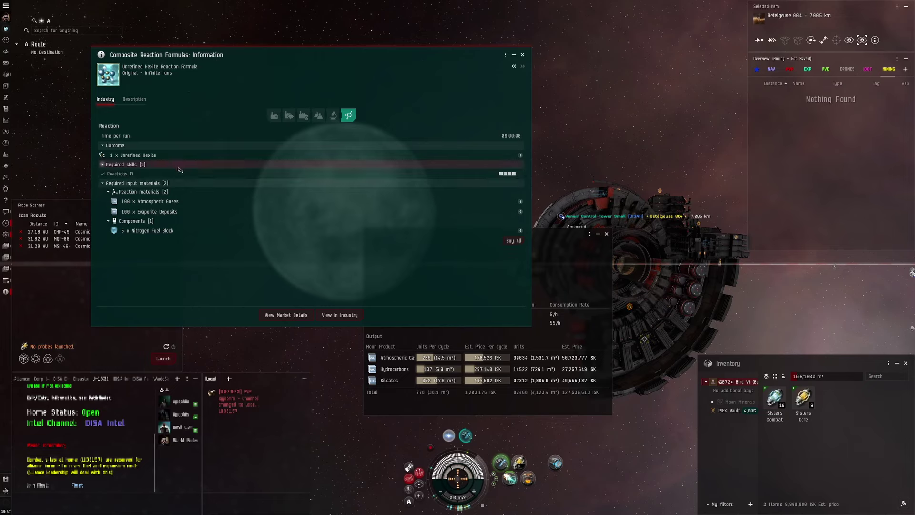
pyautogui.click(180, 165)
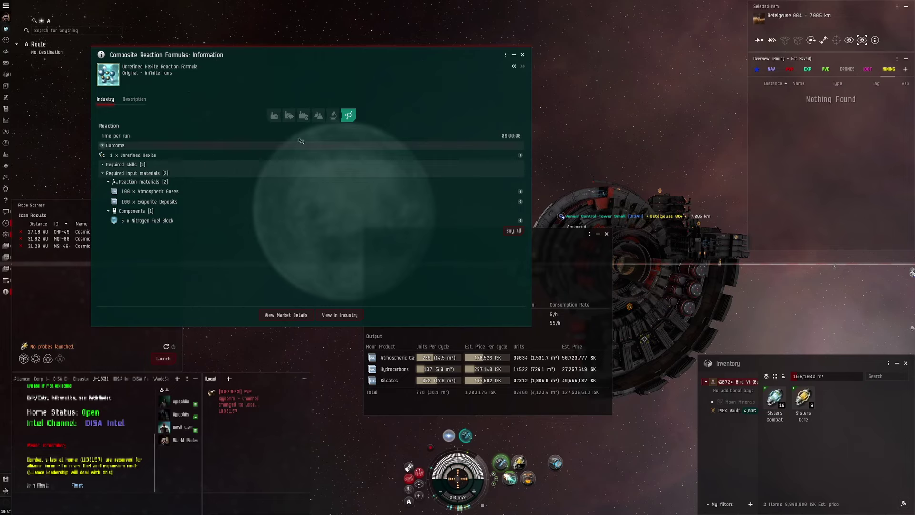
pyautogui.click(514, 66)
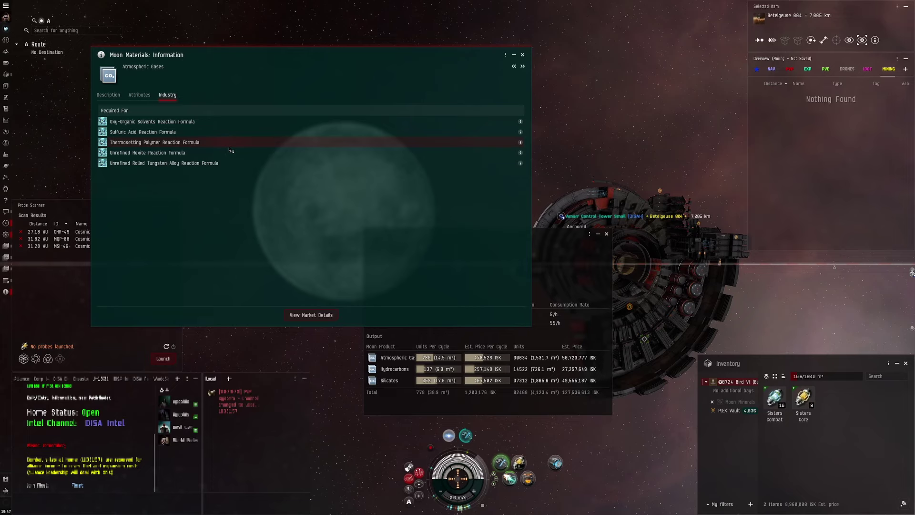
# Trace the Oxy-Organic Solvents reaction through to Reinforced Carbon Fiber and review the blueprints that require it
pyautogui.click(520, 121)
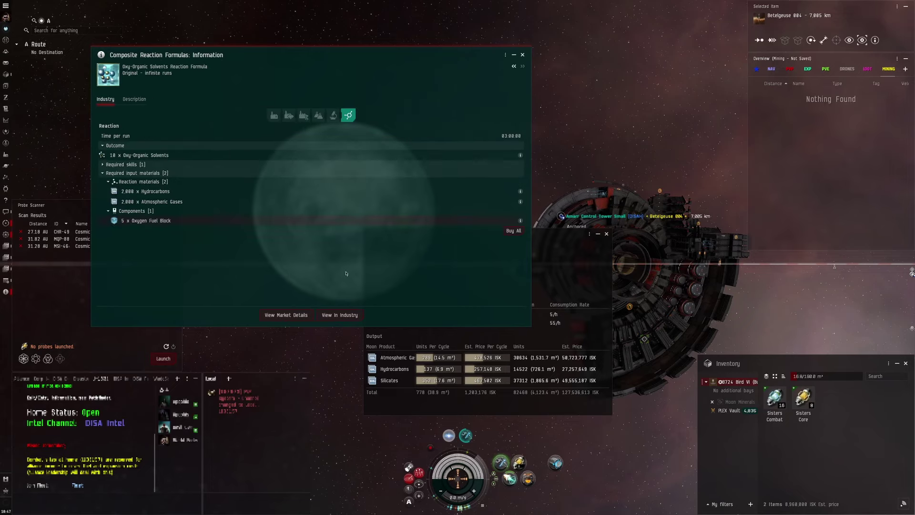
pyautogui.click(521, 155)
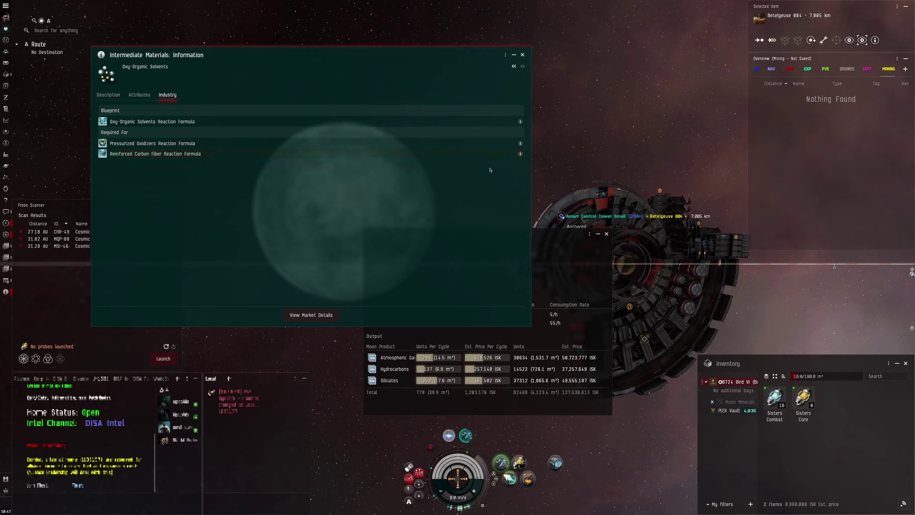
pyautogui.click(520, 153)
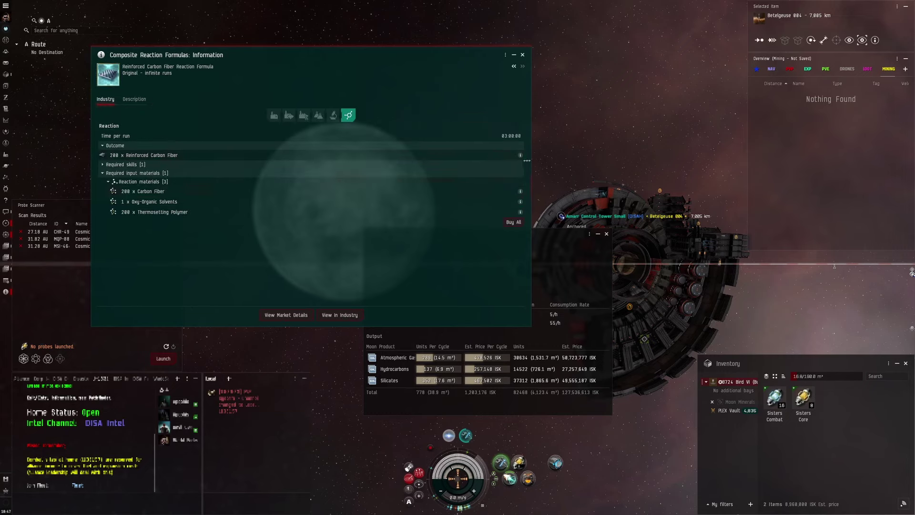
pyautogui.click(521, 154)
pyautogui.scroll(-10, 200, 254)
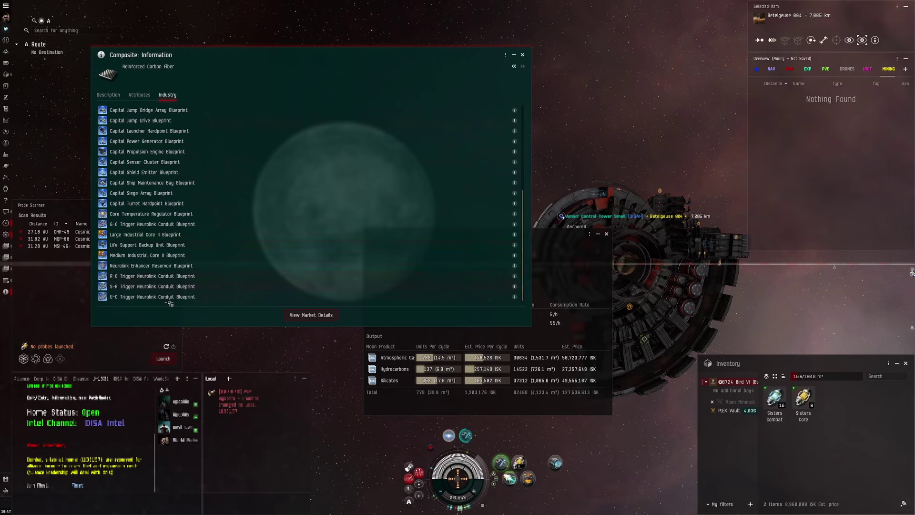
pyautogui.scroll(10, 227, 212)
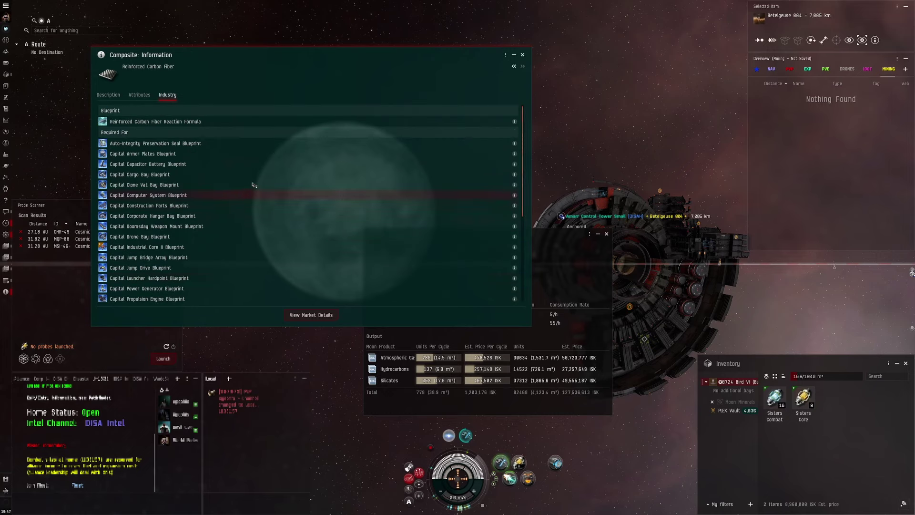
# Go back from Reinforced Carbon Fiber through the previously viewed entries to the Atmospheric Gases industry information
pyautogui.click(514, 66)
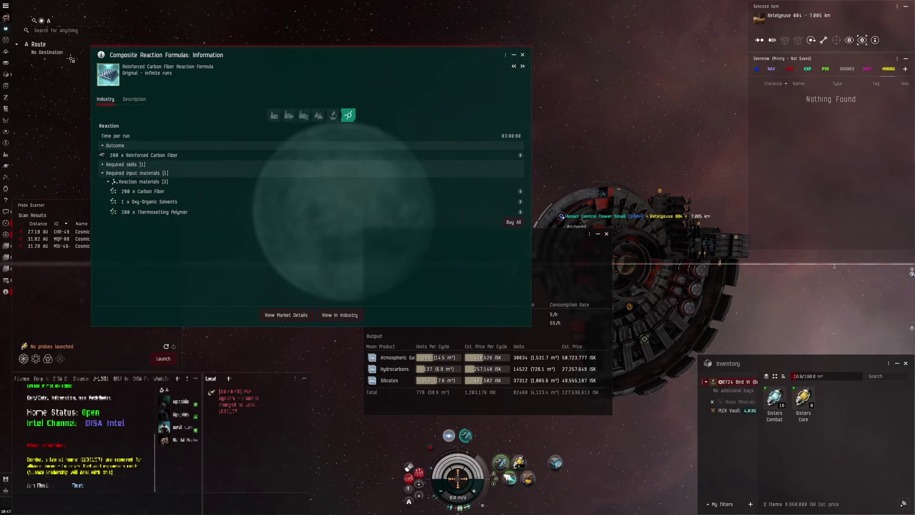
pyautogui.click(515, 67)
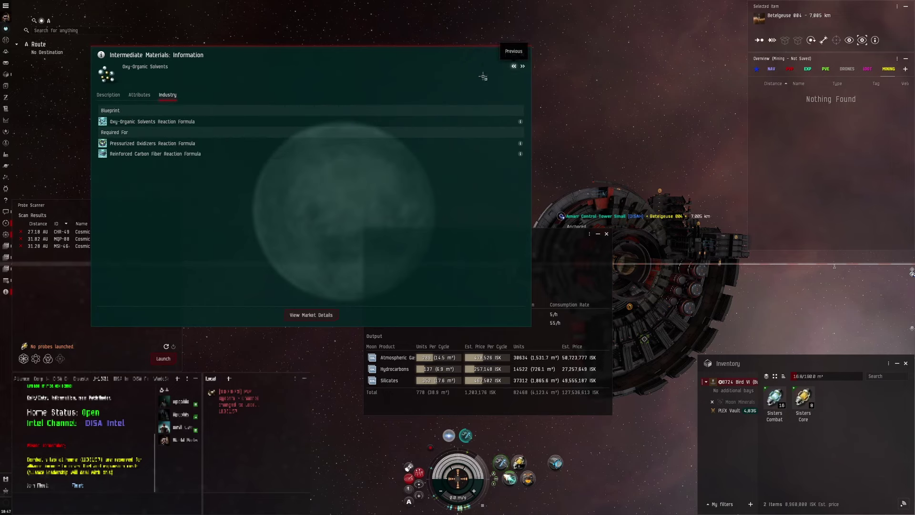
pyautogui.click(513, 68)
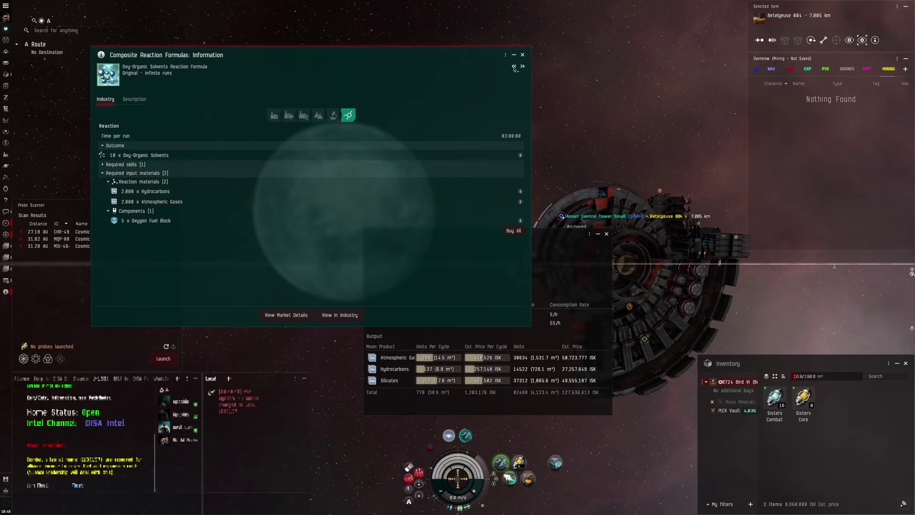
pyautogui.hotkey('alt', 'Left')
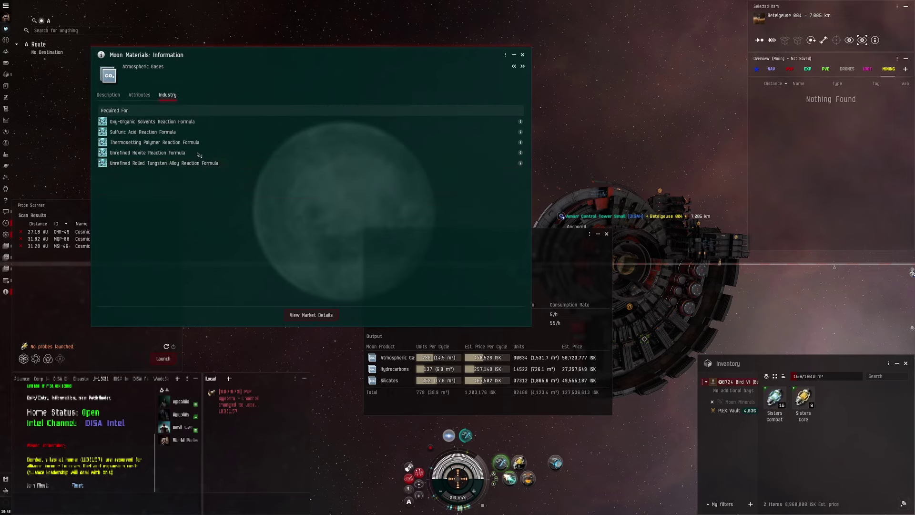
# Compare the input materials of the Sulfuric Acid and Thermosetting Polymer reaction formulas, returning to Atmospheric Gases
pyautogui.click(520, 133)
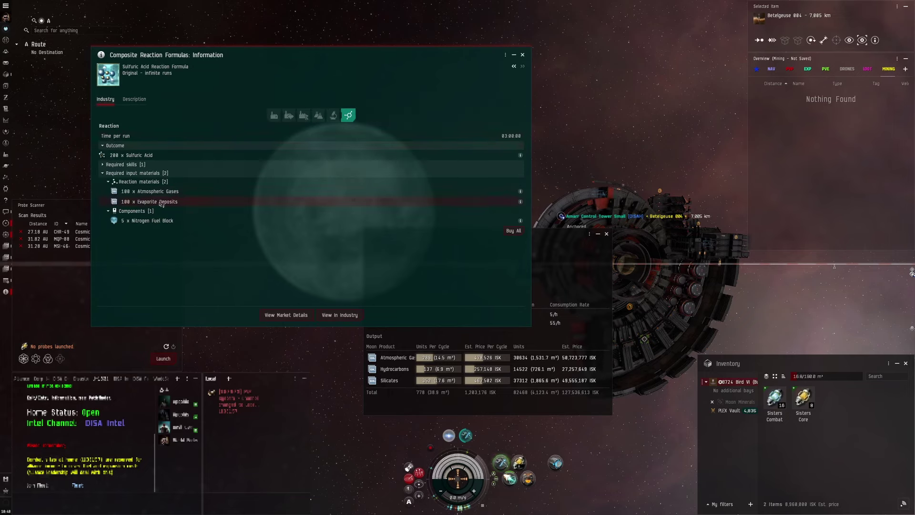
pyautogui.click(514, 66)
pyautogui.click(521, 142)
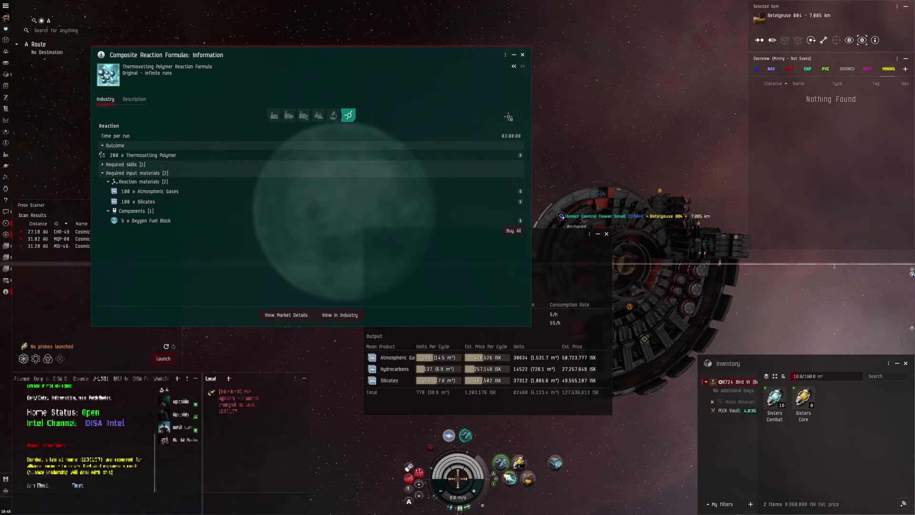
pyautogui.click(514, 67)
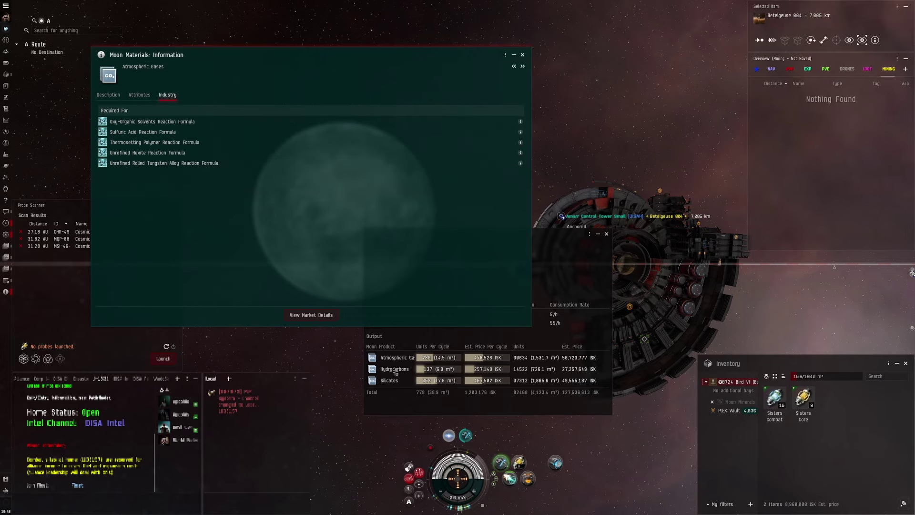
# Open the drill's Hydrocarbons product information, review the Carbon Polymers reaction formula and its product's uses, and return to Hydrocarbons
pyautogui.click(374, 370)
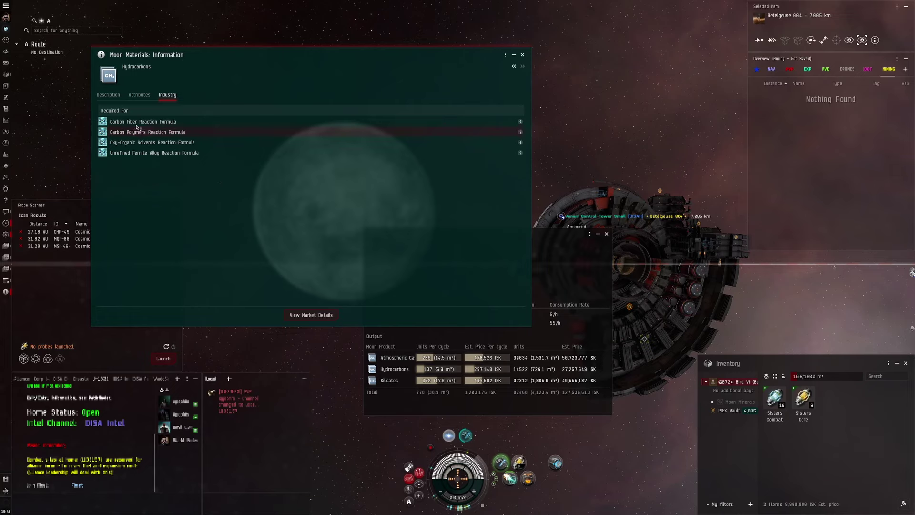
pyautogui.click(520, 132)
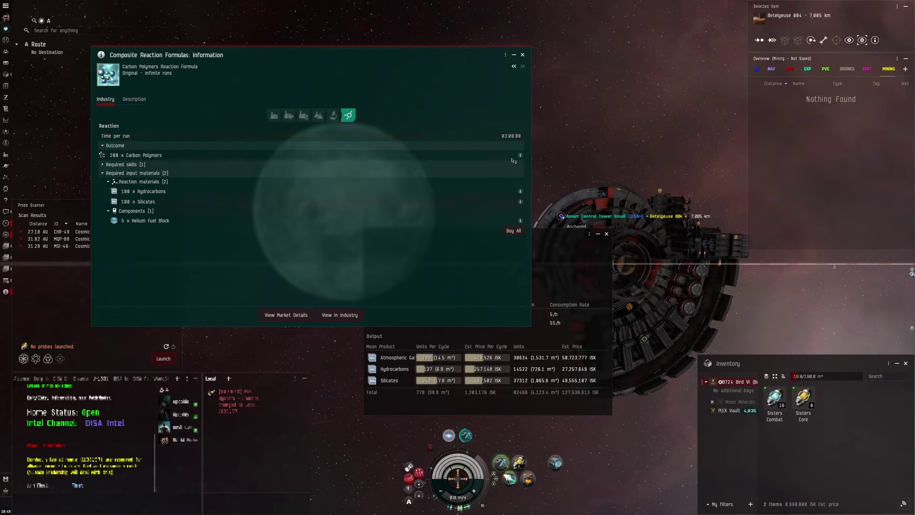
pyautogui.click(521, 156)
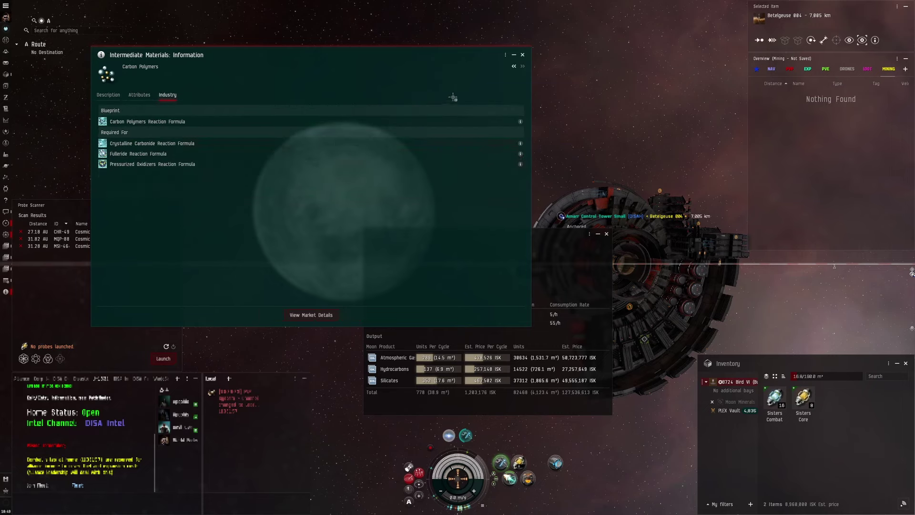
pyautogui.click(513, 66)
pyautogui.click(514, 66)
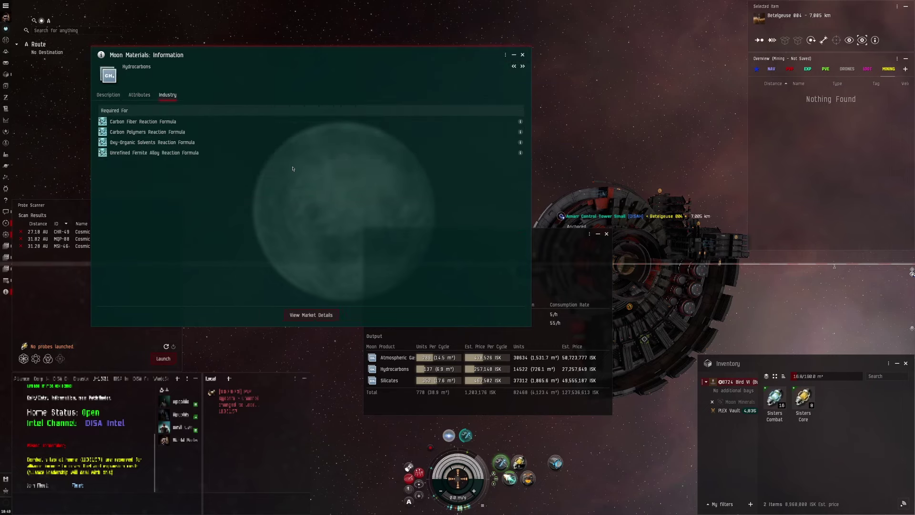
# Review the Carbon Fiber reaction formula and what Carbon Fiber is required for, and close the information window
pyautogui.click(520, 121)
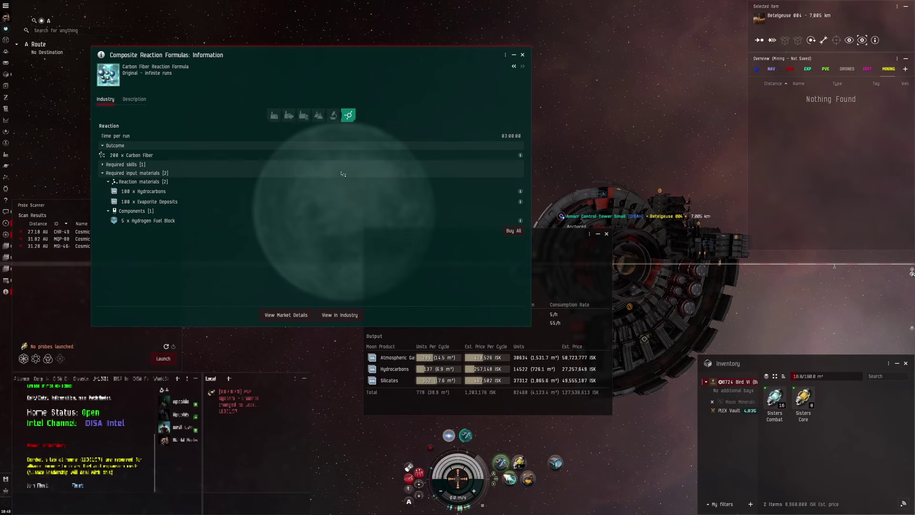
pyautogui.click(520, 156)
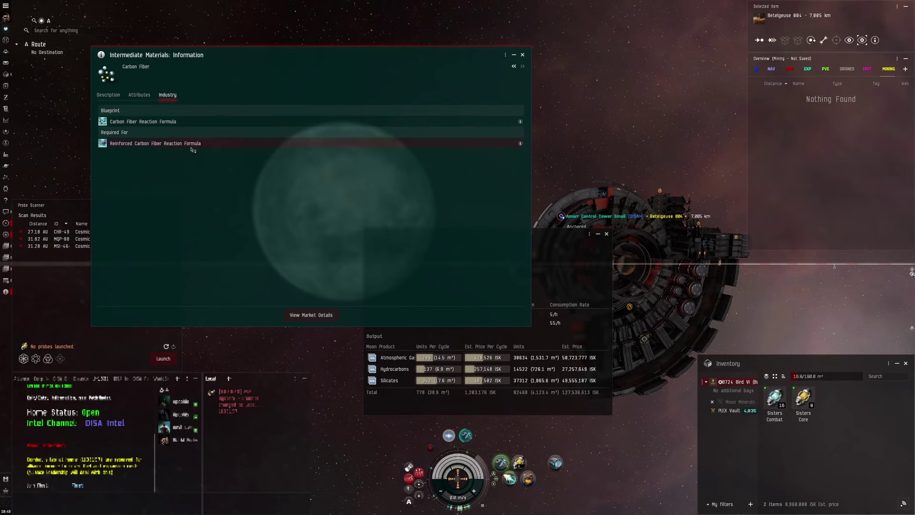
pyautogui.click(522, 55)
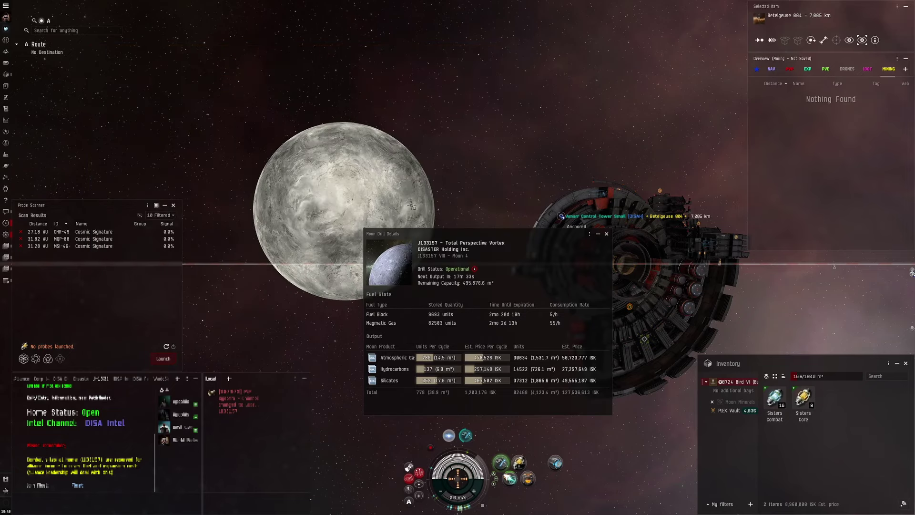
# Switch to the Moon goo potential spreadsheet and fit column V to its material names in the Profit from step 1 section
pyautogui.hotkey('alt', 'Tab')
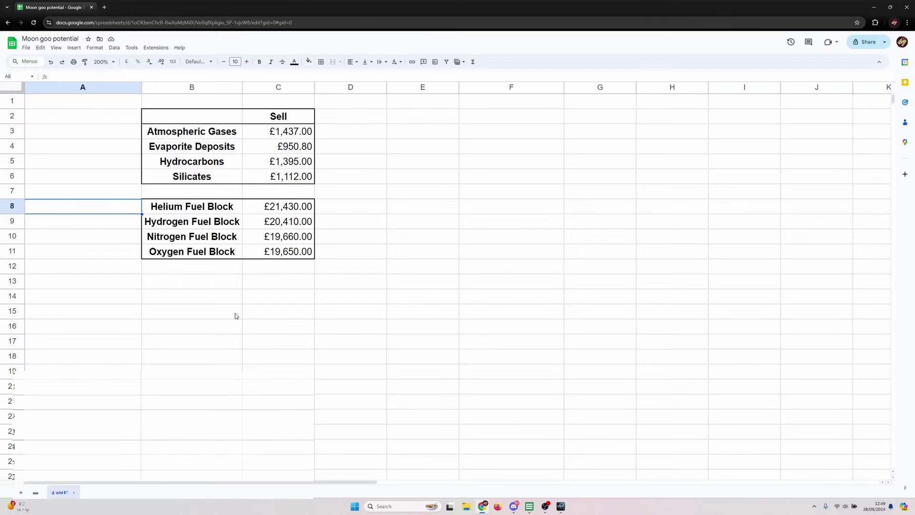
pyautogui.moveTo(265, 482); pyautogui.dragTo(777, 446)
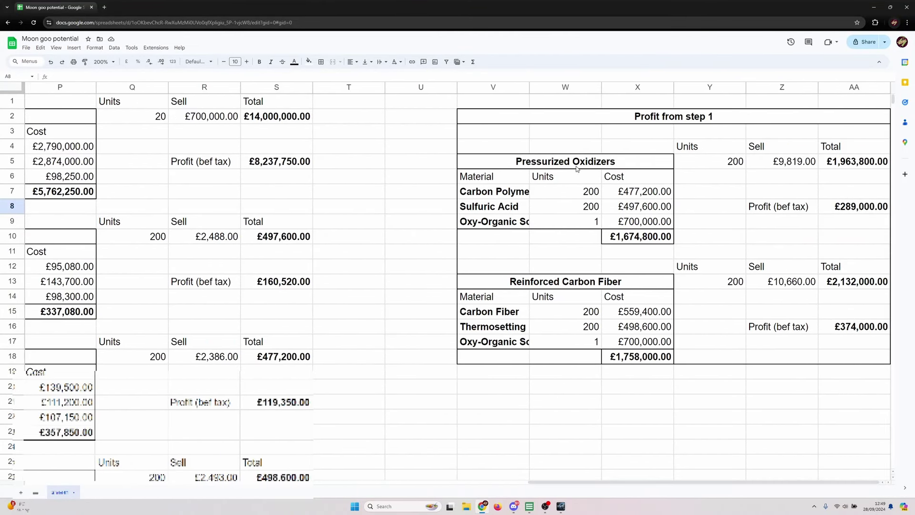
pyautogui.doubleClick(529, 86)
# Go through the input materials of the Pressurized Oxidizers and Reinforced Carbon Fiber tables one by one
pyautogui.click(512, 193)
pyautogui.click(500, 210)
pyautogui.click(513, 225)
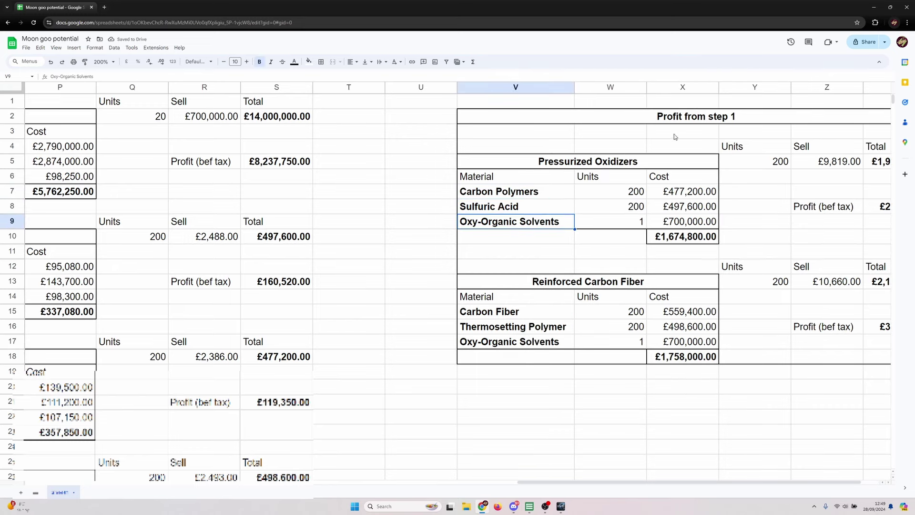
pyautogui.click(479, 314)
pyautogui.click(482, 328)
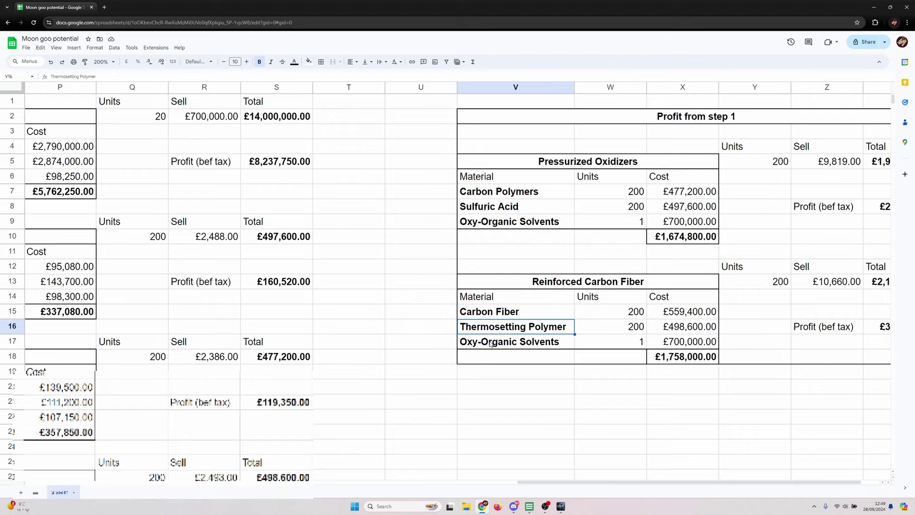
pyautogui.click(491, 344)
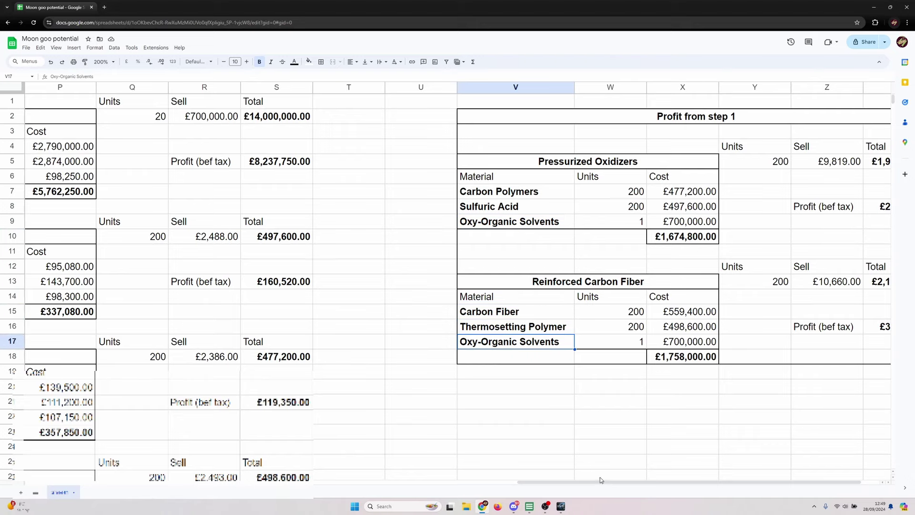
# Look over the first-step reaction tables starting with Oxy-Organic Solvents
pyautogui.moveTo(601, 479); pyautogui.dragTo(416, 480)
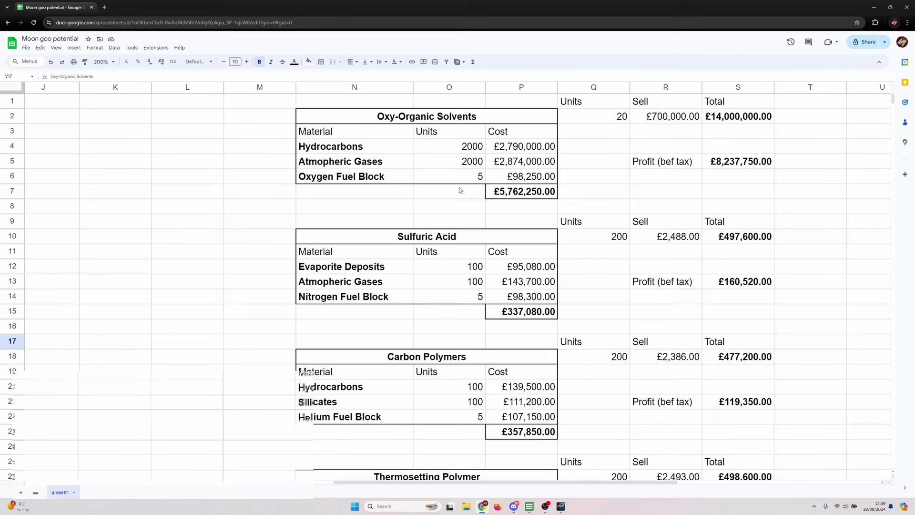
pyautogui.scroll(-3, 459, 191)
pyautogui.scroll(3, 401, 298)
# Review the sell prices of the four moon materials and the four fuel block types in the price tables
pyautogui.moveTo(446, 482); pyautogui.dragTo(117, 265)
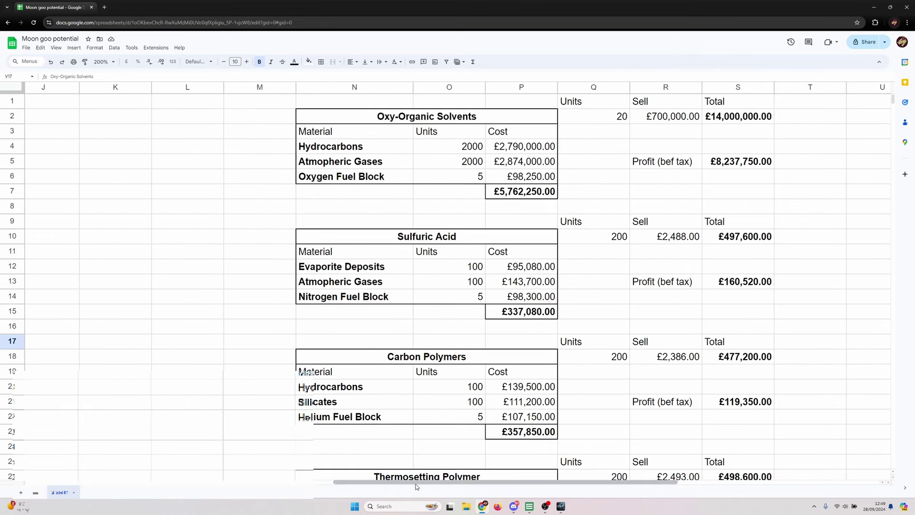
pyautogui.moveTo(416, 483); pyautogui.dragTo(76, 474)
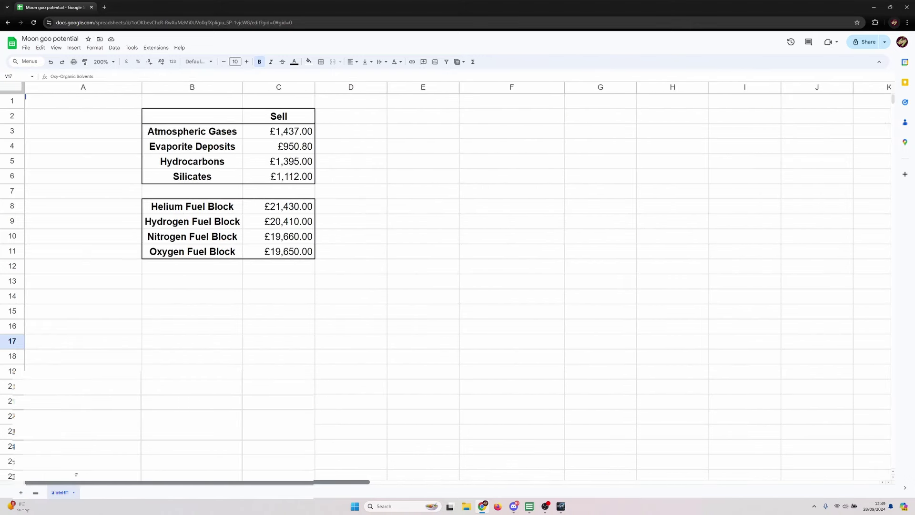
pyautogui.moveTo(153, 115); pyautogui.dragTo(278, 221)
pyautogui.click(347, 191)
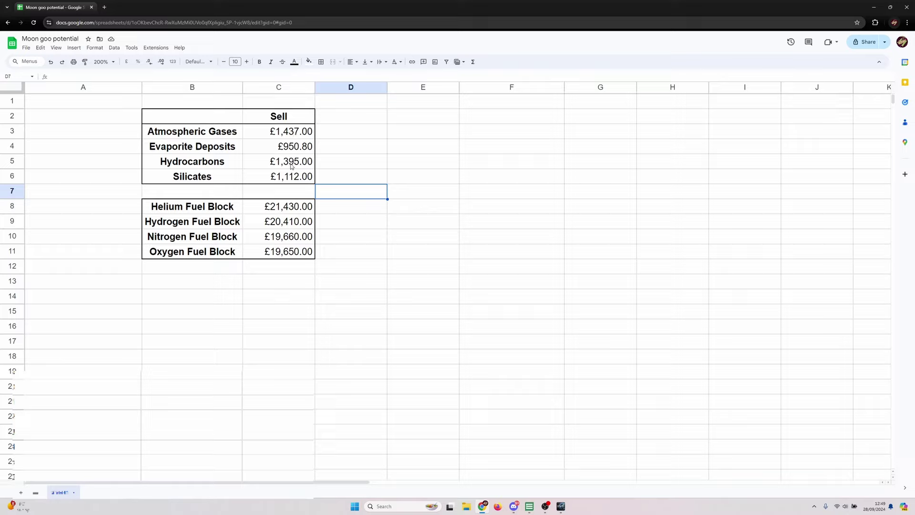
pyautogui.moveTo(285, 131); pyautogui.dragTo(286, 176)
pyautogui.click(363, 145)
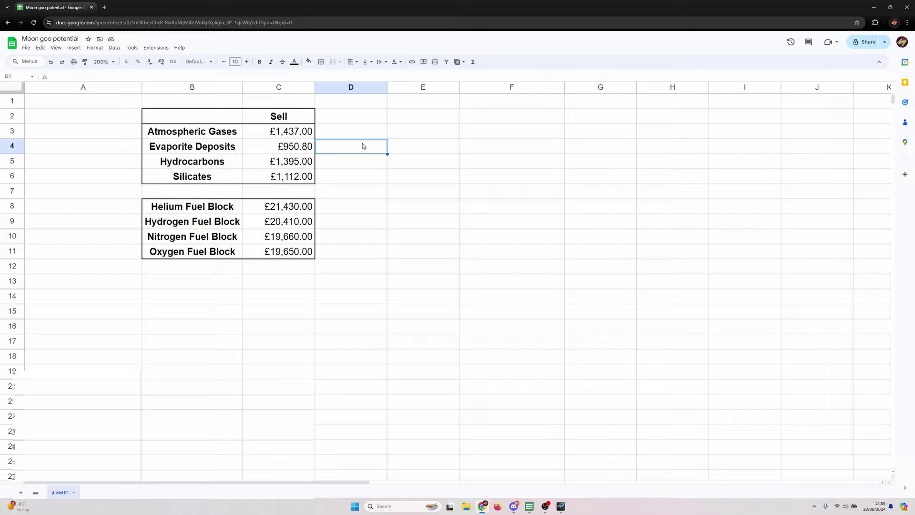
pyautogui.moveTo(297, 210); pyautogui.dragTo(296, 252)
pyautogui.click(398, 224)
pyautogui.moveTo(297, 206); pyautogui.dragTo(297, 246)
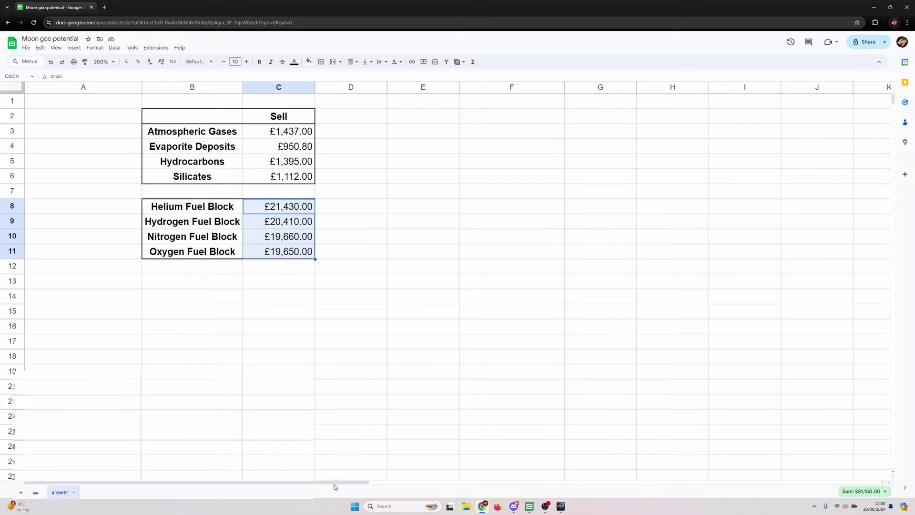
# Check the cost totals of the Oxy-Organic Solvents and Sulfuric Acid tables, comparing them against the price tables
pyautogui.moveTo(333, 482); pyautogui.dragTo(576, 461)
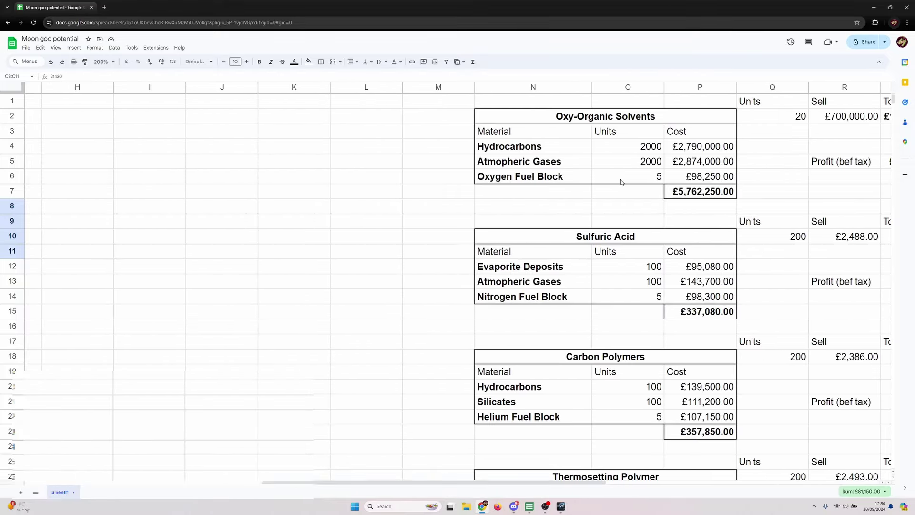
pyautogui.click(697, 193)
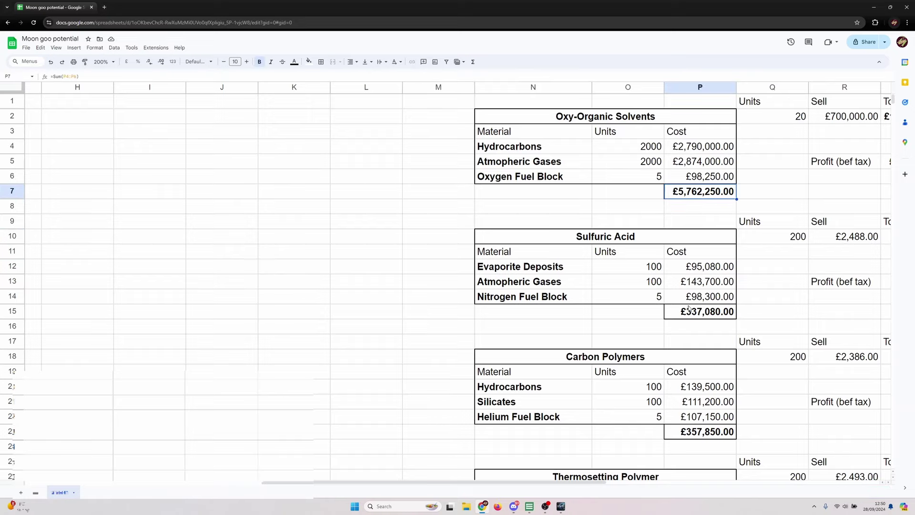
pyautogui.click(688, 314)
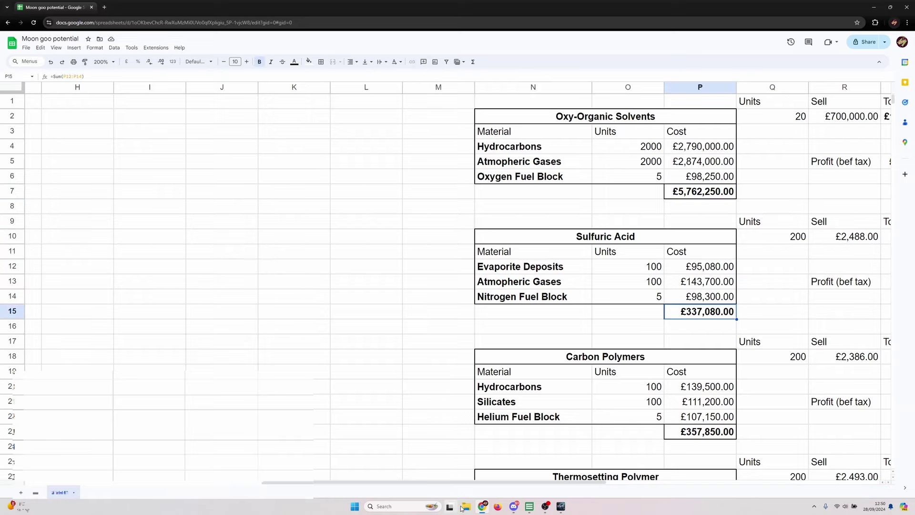
pyautogui.moveTo(466, 482); pyautogui.dragTo(274, 483)
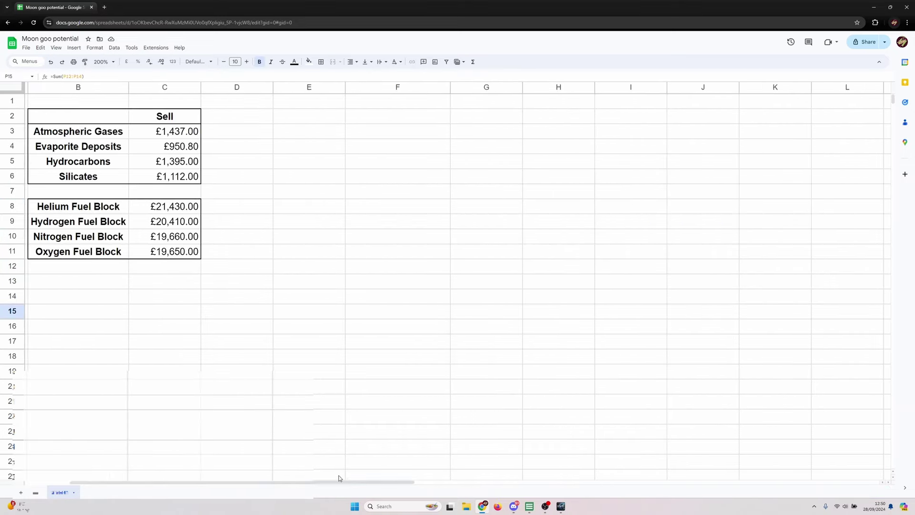
pyautogui.moveTo(338, 476); pyautogui.dragTo(594, 477)
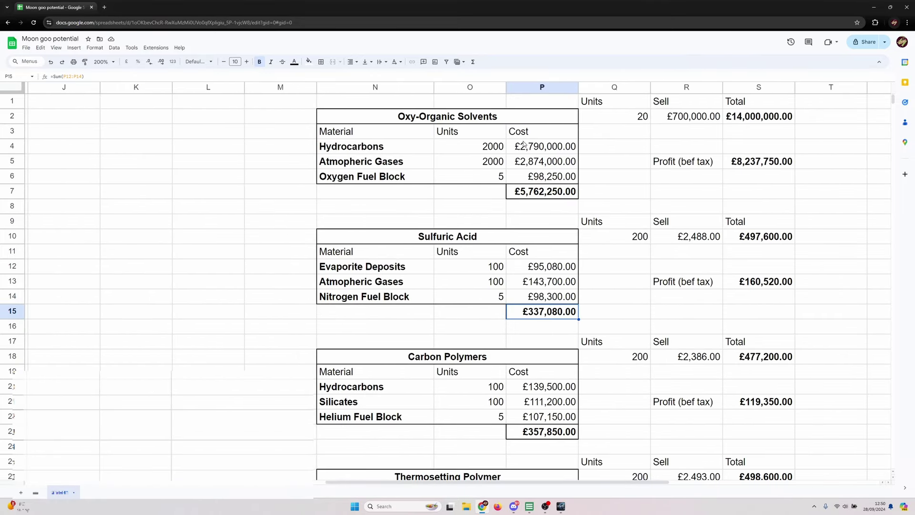
pyautogui.click(525, 161)
pyautogui.click(526, 191)
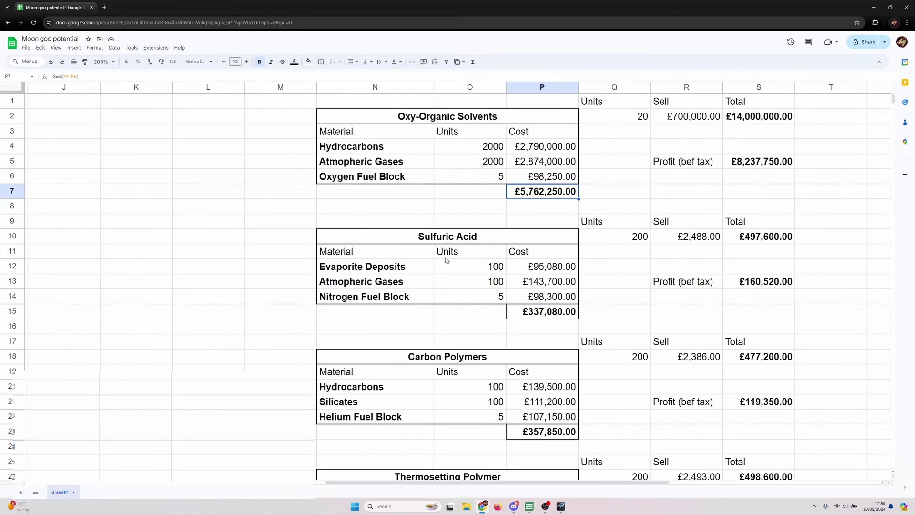
# Go through the first-step reaction tables from Oxy-Organic Solvents down to Carbon Fiber
pyautogui.click(443, 121)
pyautogui.click(440, 239)
pyautogui.click(448, 358)
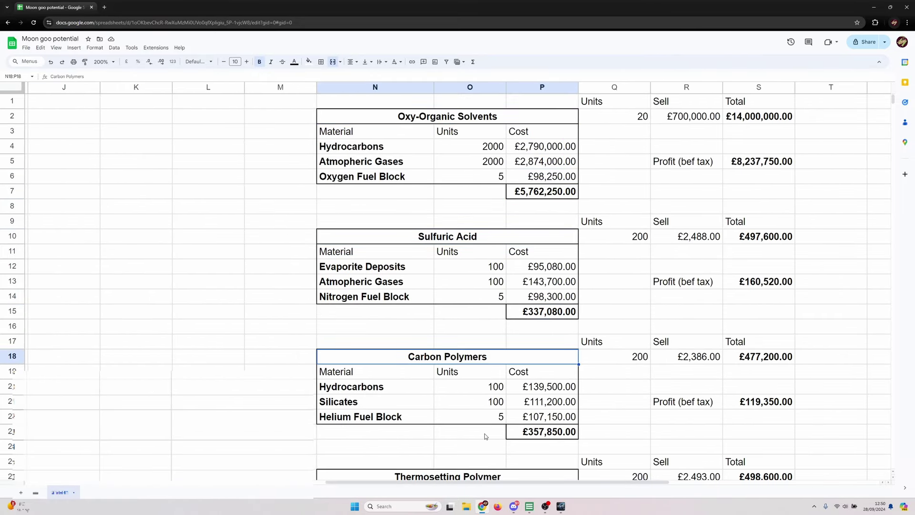
pyautogui.moveTo(563, 484); pyautogui.dragTo(510, 483)
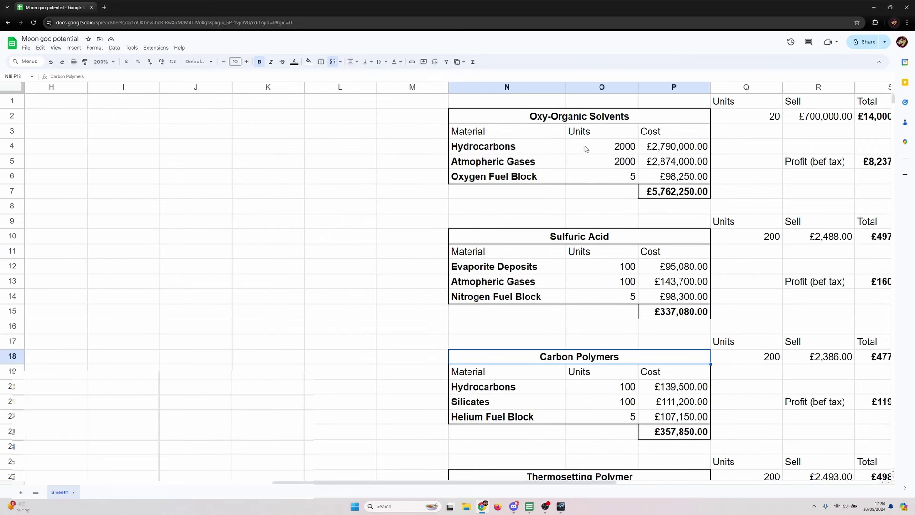
pyautogui.scroll(-5, 619, 299)
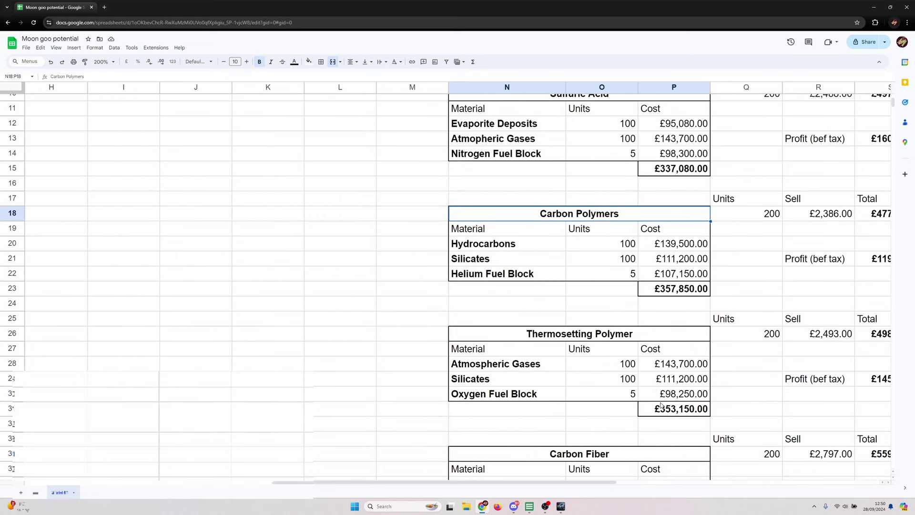
pyautogui.scroll(-5, 662, 405)
pyautogui.scroll(10, 649, 378)
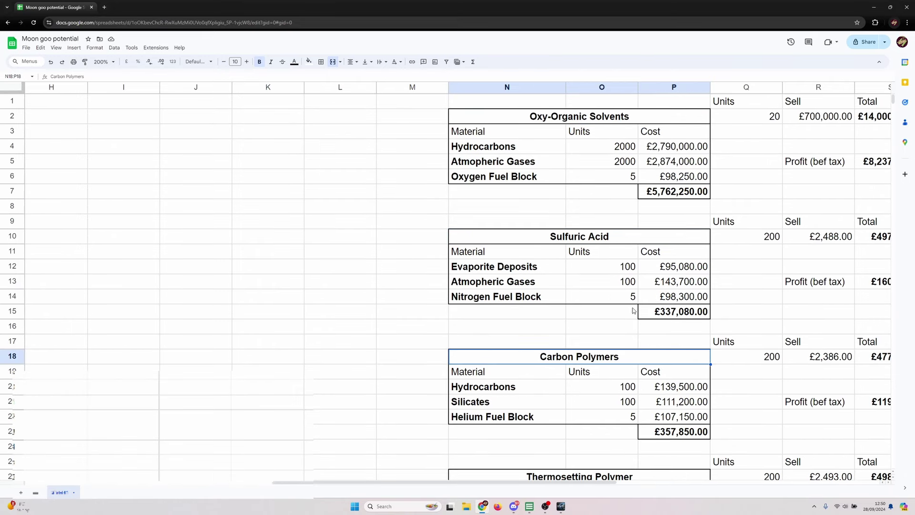
# Point out the Hydrocarbons and Atmospheric Gases inputs of Oxy-Organic Solvents and compare them with the other reaction tables
pyautogui.click(482, 150)
pyautogui.click(479, 167)
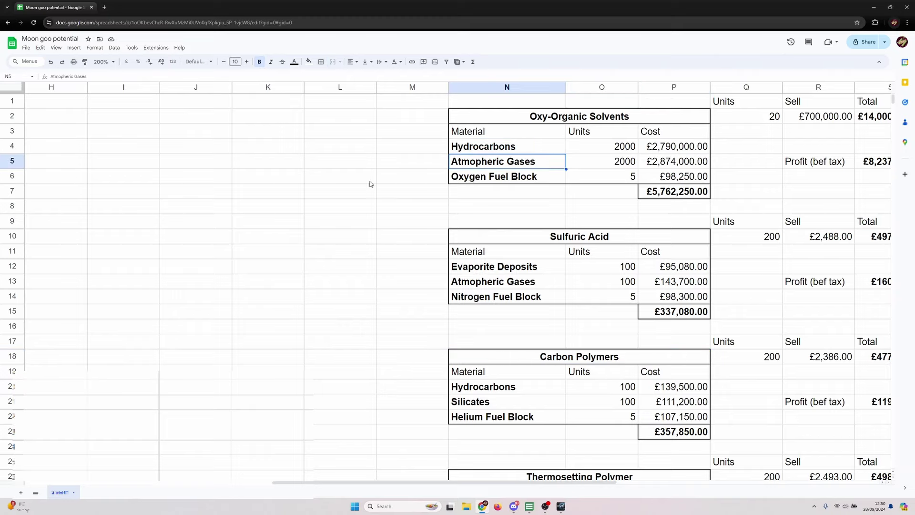
pyautogui.scroll(-2, 324, 206)
pyautogui.scroll(-2, 324, 207)
pyautogui.scroll(2, 341, 189)
# Highlight the four reaction tables from Sulfuric Acid through Carbon Fiber, range N10:P38, and look over them
pyautogui.moveTo(501, 164); pyautogui.dragTo(505, 446)
pyautogui.scroll(-3, 508, 313)
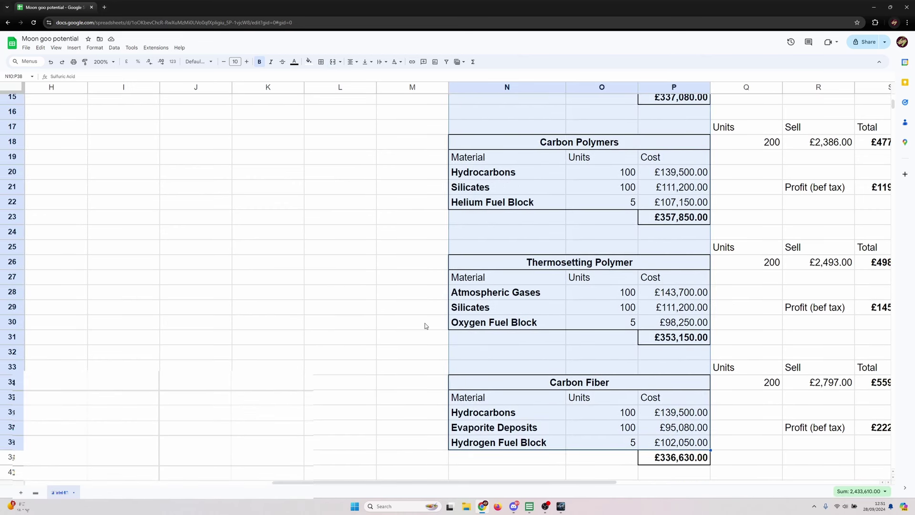
pyautogui.scroll(5, 425, 323)
pyautogui.moveTo(435, 483); pyautogui.dragTo(456, 483)
pyautogui.scroll(-3, 480, 154)
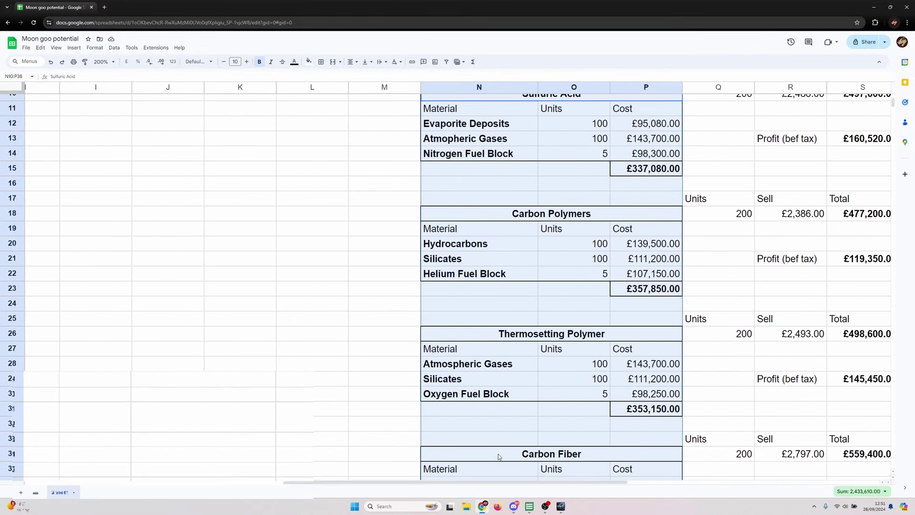
# Trace which reactions use Evaporite Deposits and Atmospheric Gases across the Sulfuric Acid, Thermosetting Polymer and Carbon Fiber tables
pyautogui.click(462, 127)
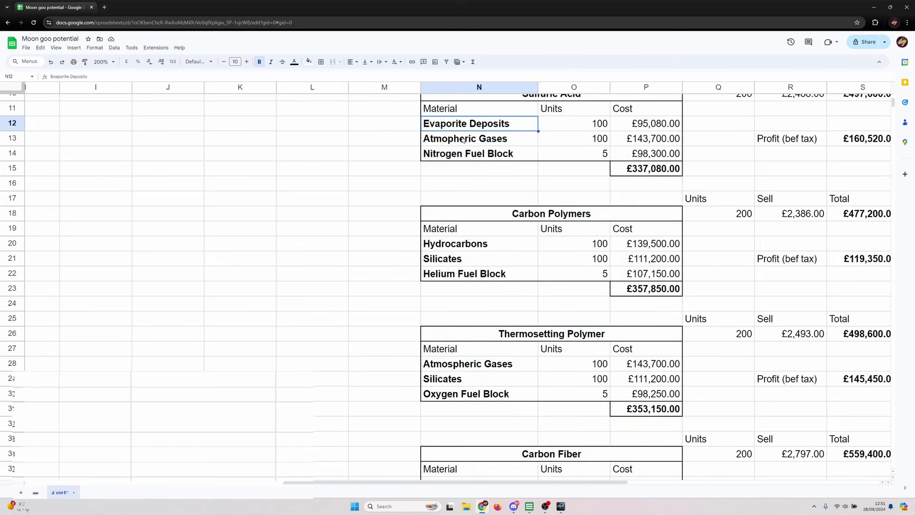
pyautogui.scroll(-2, 462, 140)
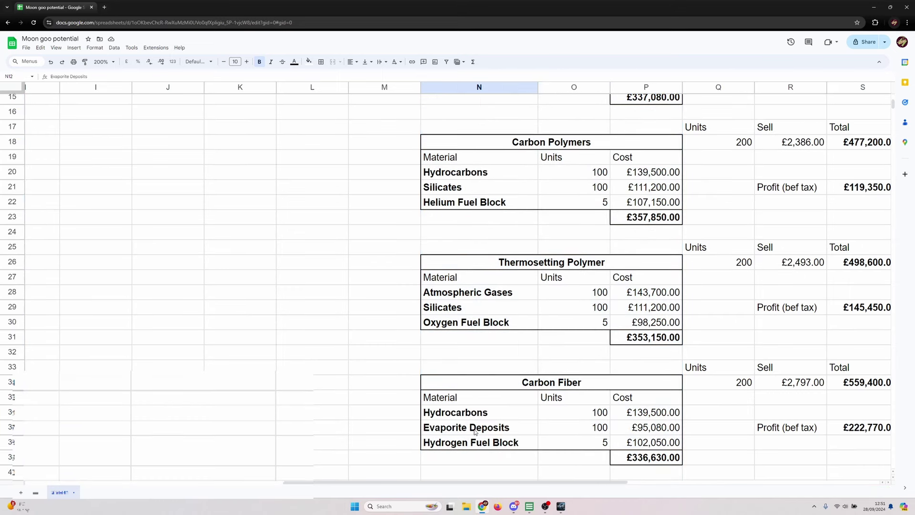
pyautogui.scroll(2, 413, 306)
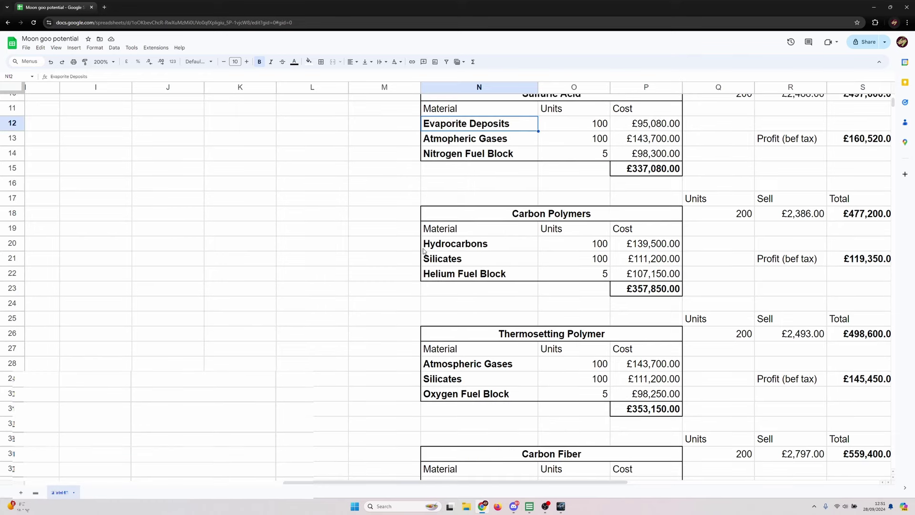
pyautogui.scroll(-2, 485, 334)
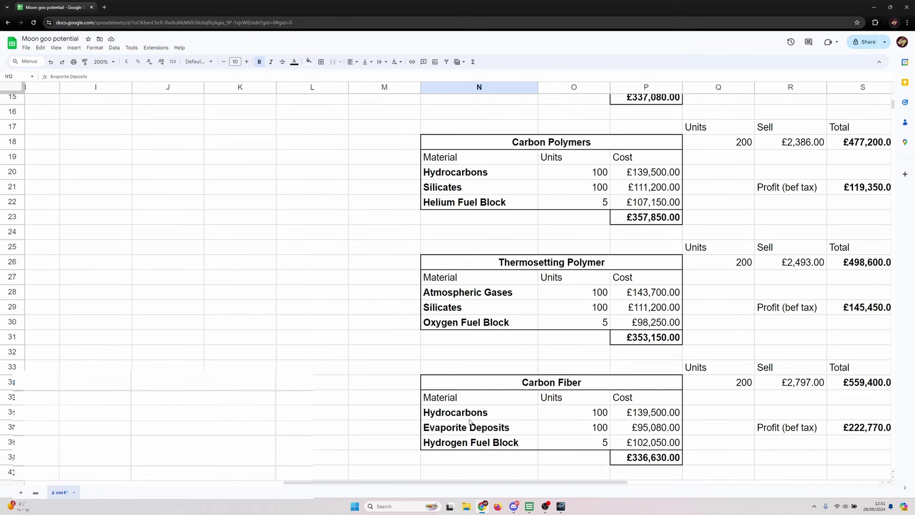
pyautogui.scroll(2, 468, 429)
pyautogui.click(465, 138)
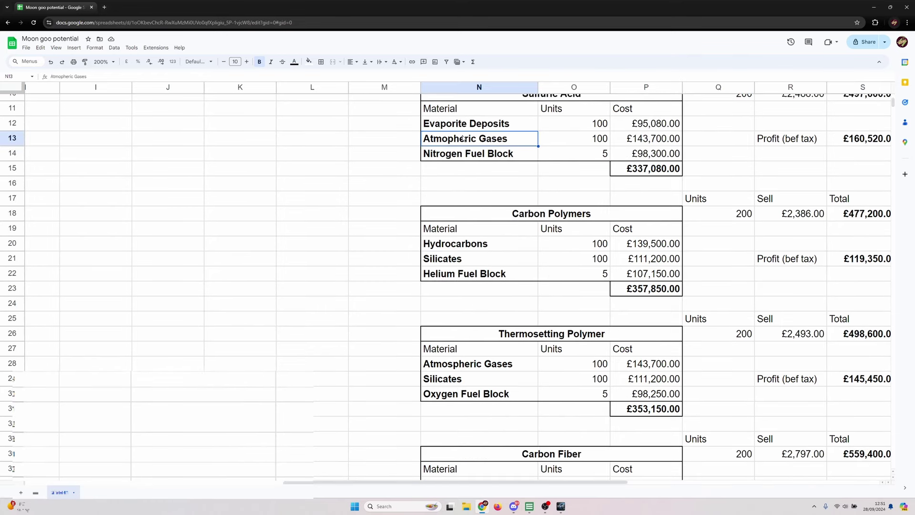
pyautogui.click(461, 365)
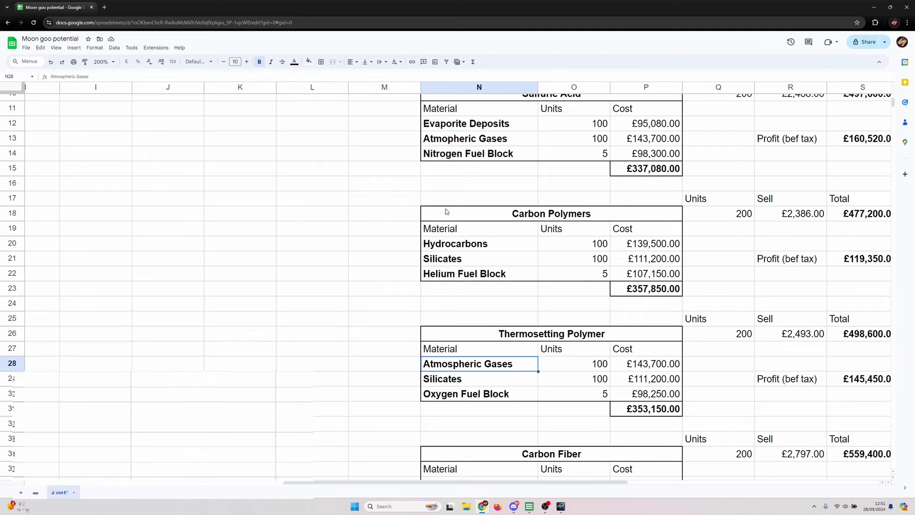
# Trace which reactions use Hydrocarbons and Silicates across the Carbon Polymers, Thermosetting Polymer and Carbon Fiber tables
pyautogui.click(449, 249)
pyautogui.scroll(-2, 456, 317)
pyautogui.click(460, 410)
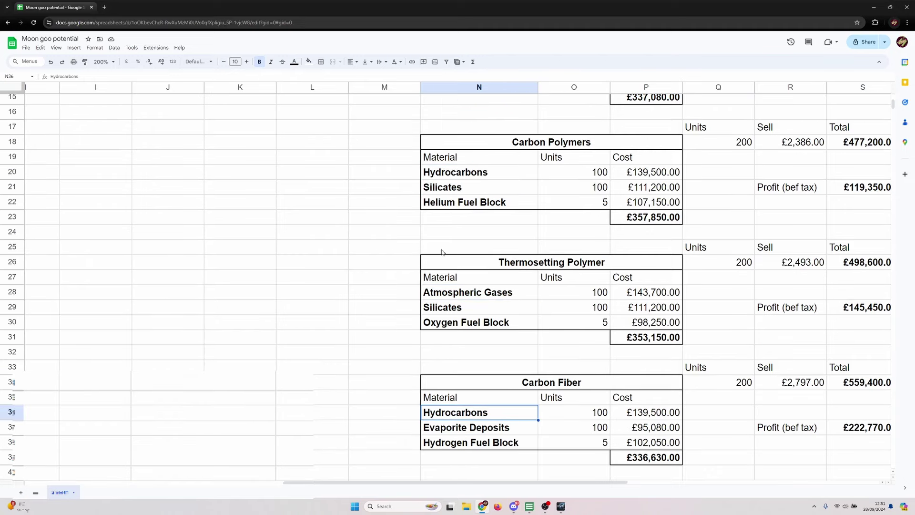
pyautogui.click(444, 189)
pyautogui.click(455, 309)
pyautogui.scroll(2, 450, 257)
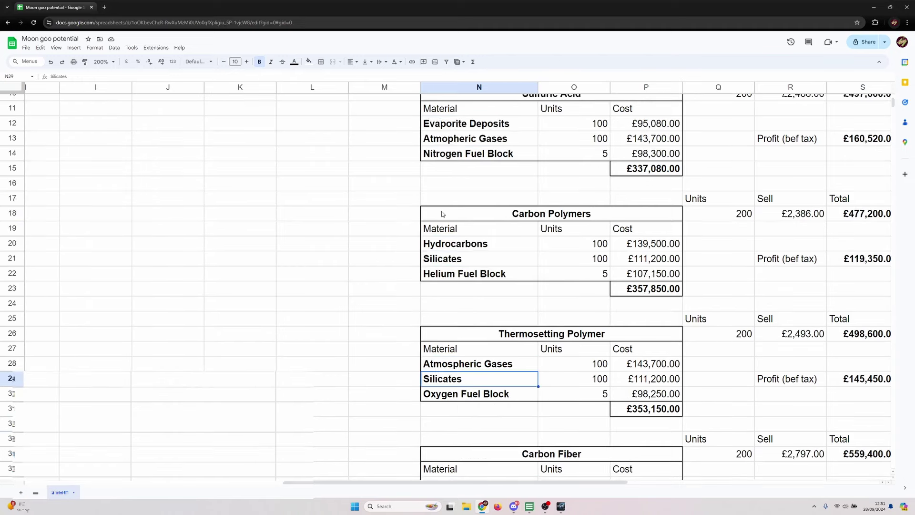
pyautogui.scroll(-2, 439, 408)
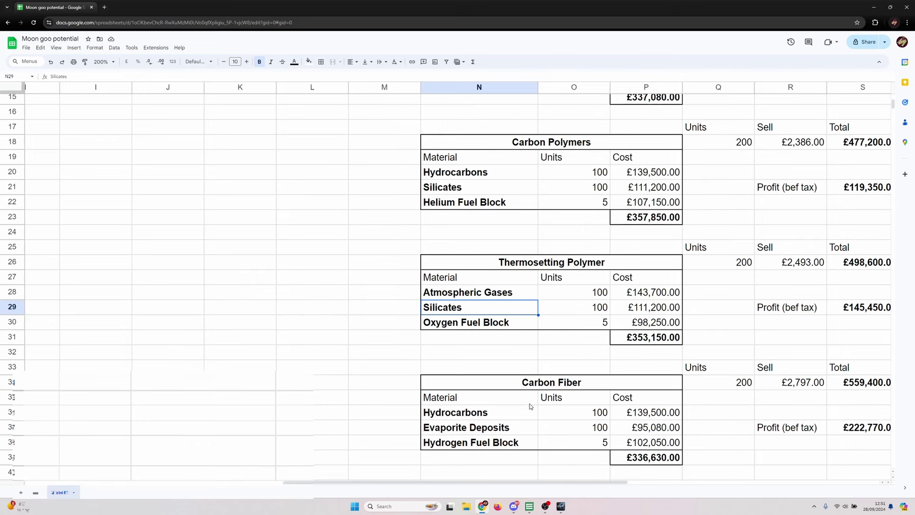
# Return to the Oxy-Organic Solvents table and select its Hydrocarbons and Atmospheric Gases material cells
pyautogui.scroll(2, 459, 388)
pyautogui.scroll(4, 456, 343)
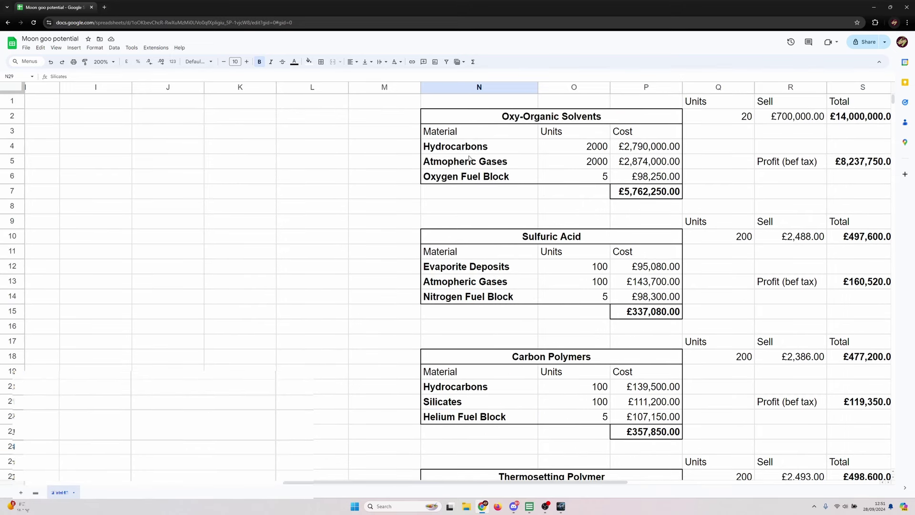
pyautogui.moveTo(471, 150); pyautogui.dragTo(469, 161)
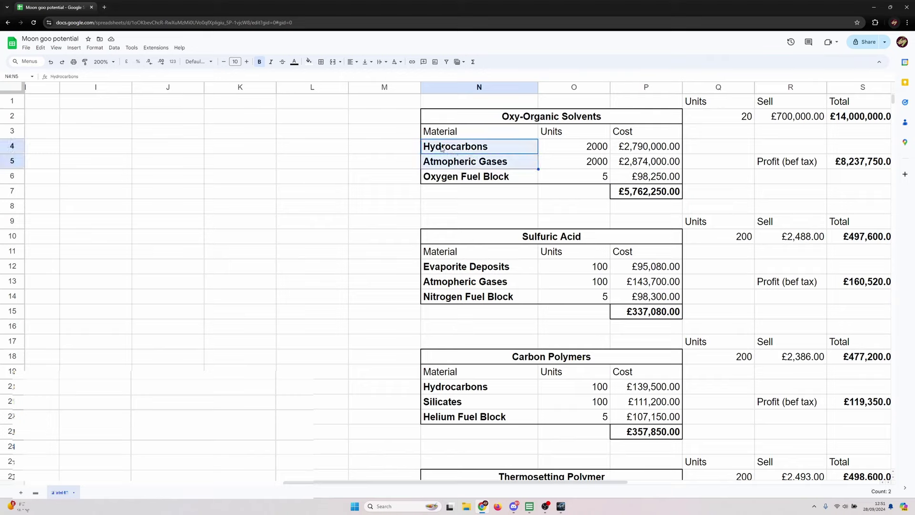
# Go through the Oxy-Organic Solvents inputs: Hydrocarbons, Atmospheric Gases and Oxygen Fuel Block
pyautogui.click(400, 145)
pyautogui.click(494, 148)
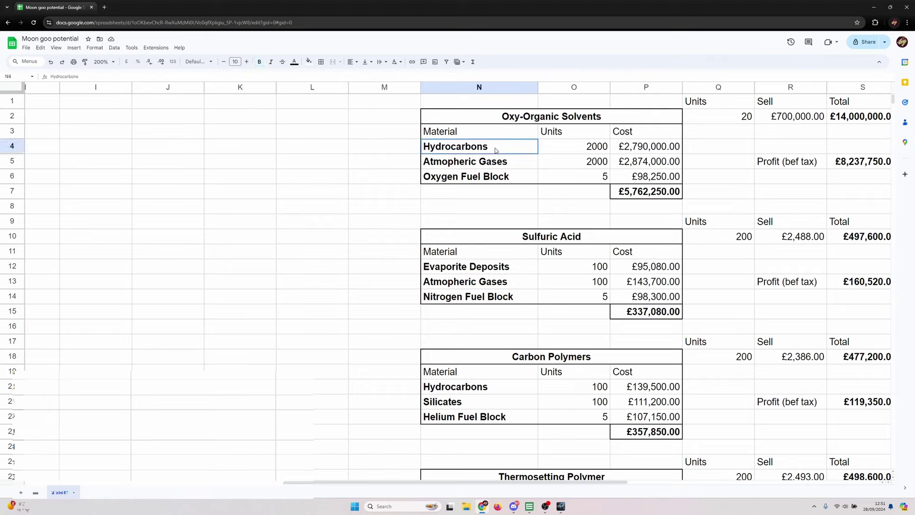
pyautogui.click(476, 164)
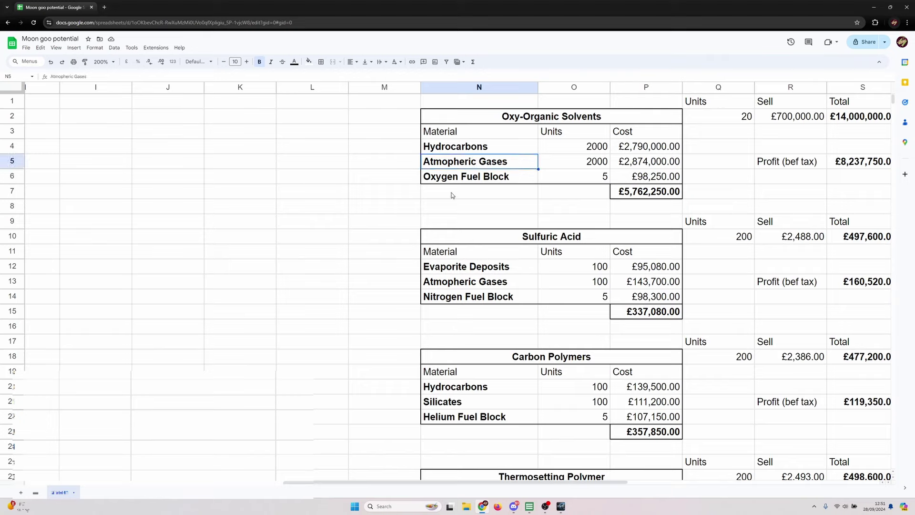
pyautogui.click(456, 179)
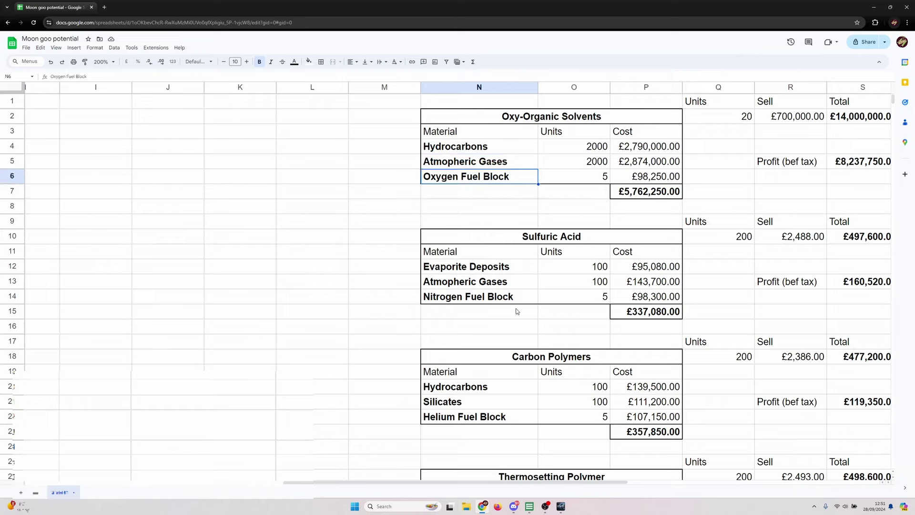
# Check the total material cost cells of the Oxy-Organic Solvents, Sulfuric Acid and Carbon Polymers tables
pyautogui.click(623, 195)
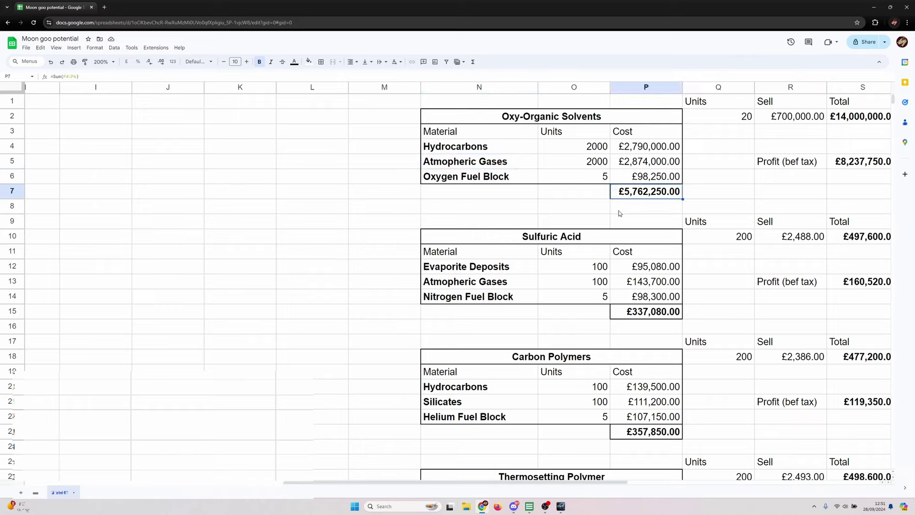
pyautogui.click(636, 315)
pyautogui.scroll(-3, 608, 278)
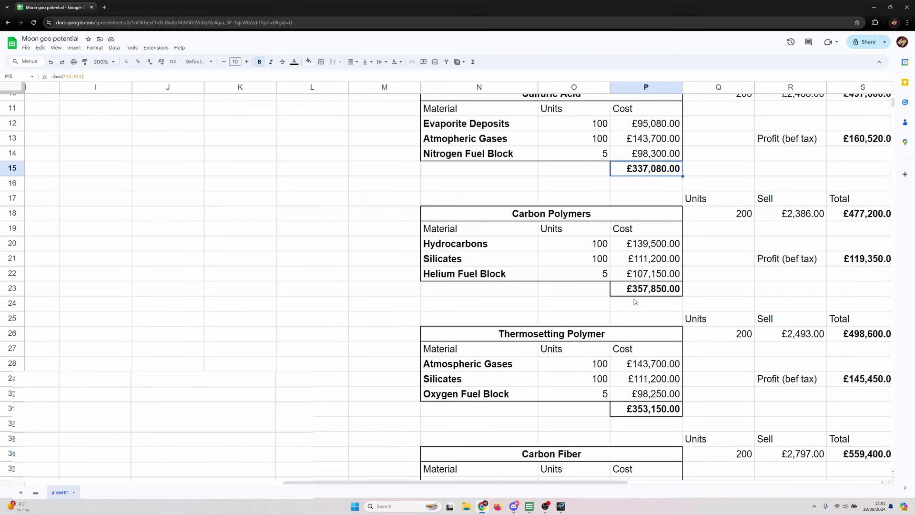
pyautogui.click(636, 292)
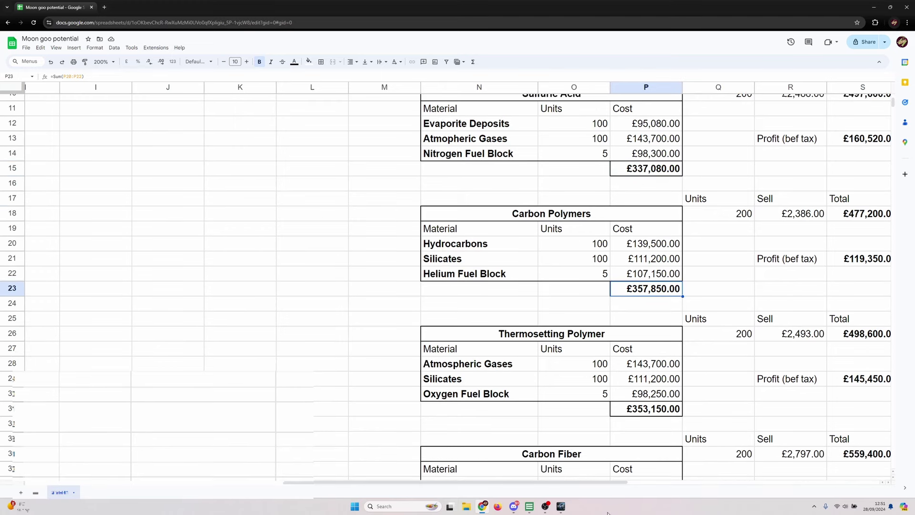
# Look over the Profit from raw section and return to the material and fuel block price tables
pyautogui.moveTo(593, 483); pyautogui.dragTo(333, 482)
pyautogui.scroll(-5, 256, 336)
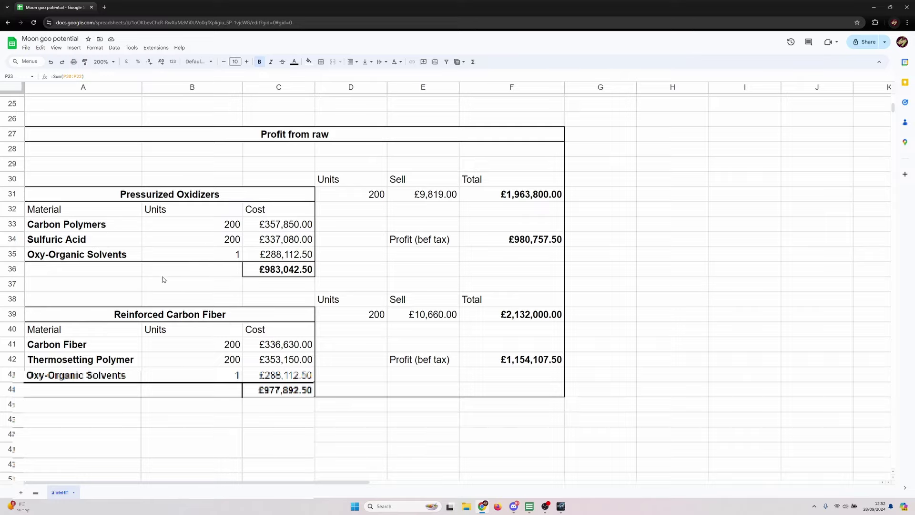
pyautogui.scroll(8, 167, 291)
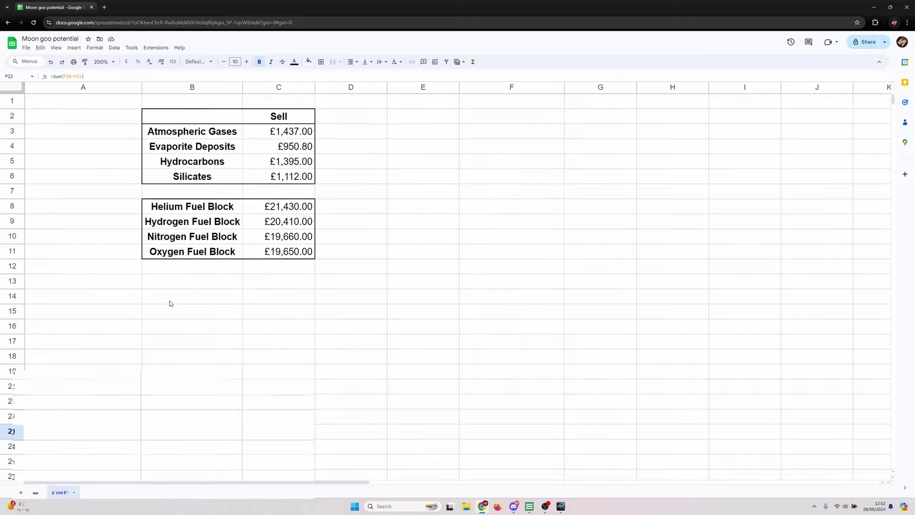
# Check the profit before tax of Oxy-Organic Solvents, Sulfuric Acid, Carbon Polymers and Thermosetting Polymer
pyautogui.moveTo(238, 482); pyautogui.dragTo(779, 479)
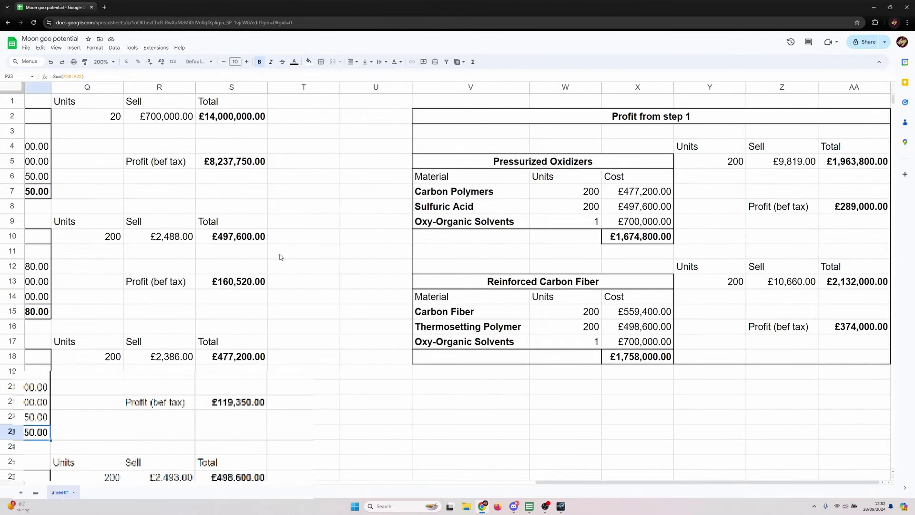
pyautogui.moveTo(587, 482); pyautogui.dragTo(425, 462)
pyautogui.click(636, 164)
pyautogui.click(644, 281)
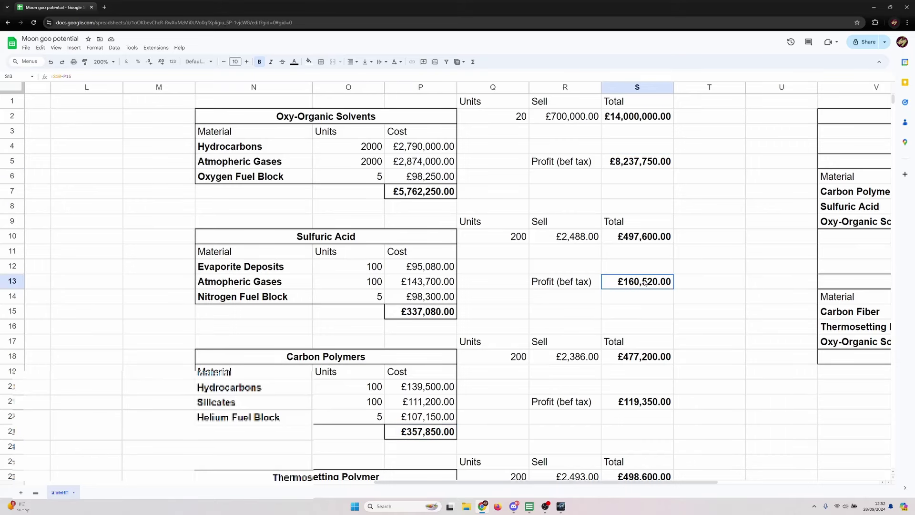
pyautogui.click(644, 401)
pyautogui.scroll(-3, 644, 401)
pyautogui.click(642, 380)
pyautogui.scroll(3, 381, 314)
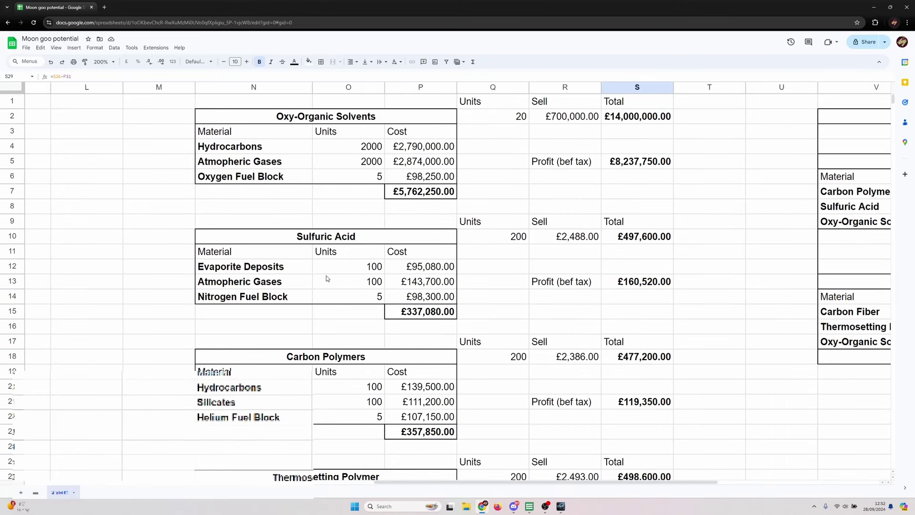
# Examine the Carbon Polymers sale total and its profit before tax in more detail
pyautogui.scroll(-2, 327, 278)
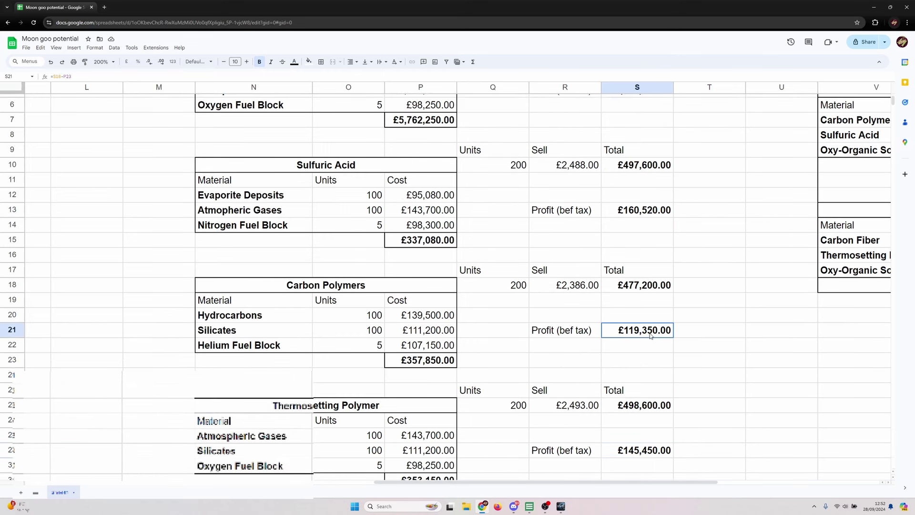
pyautogui.click(630, 328)
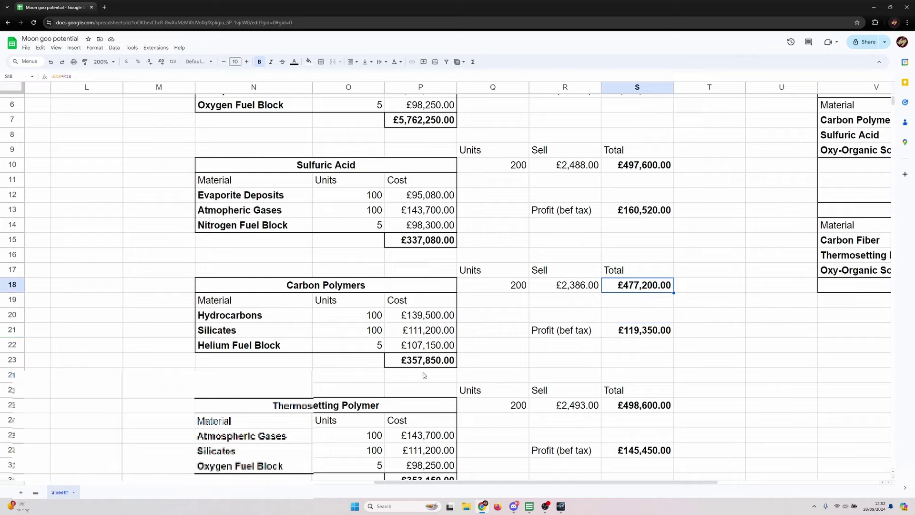
pyautogui.click(542, 333)
pyautogui.moveTo(542, 333); pyautogui.dragTo(684, 331)
pyautogui.click(684, 330)
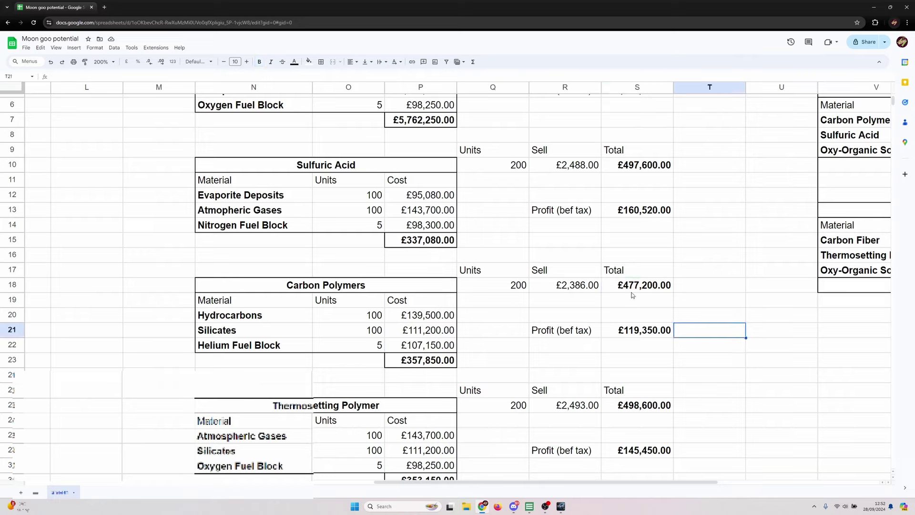
pyautogui.click(615, 332)
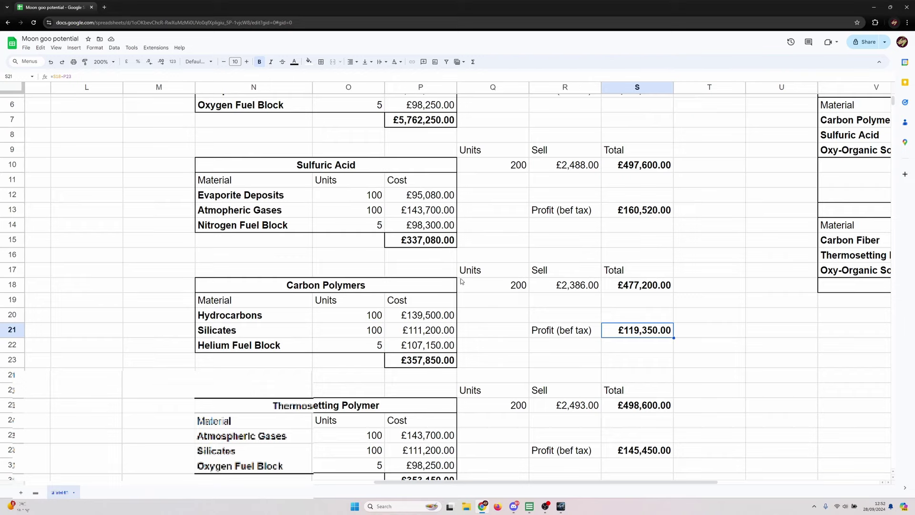
# Check the profit before tax of the Thermosetting Polymer and Carbon Fiber reactions
pyautogui.scroll(-2, 470, 275)
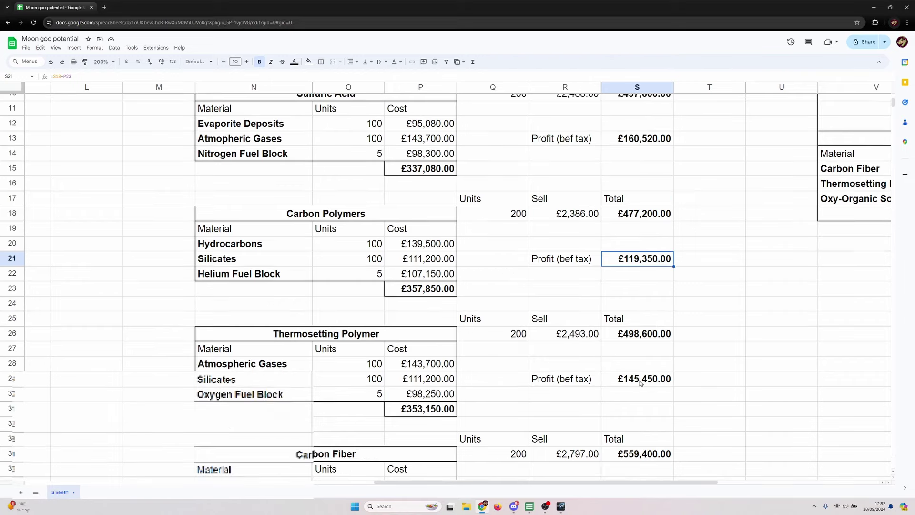
pyautogui.click(641, 381)
pyautogui.scroll(-2, 622, 405)
pyautogui.click(637, 429)
pyautogui.scroll(2, 565, 290)
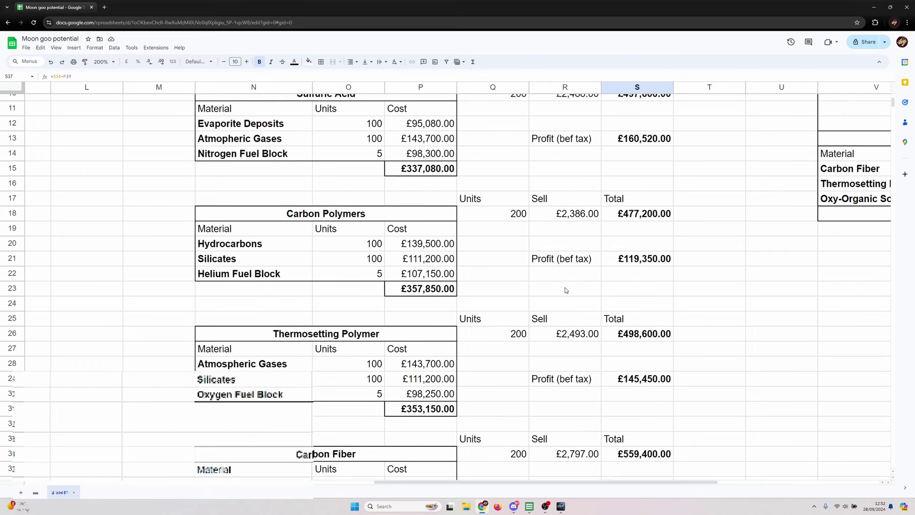
# Compare the Oxy-Organic Solvents profit and unit sell price with the other first-step reaction tables
pyautogui.scroll(4, 526, 255)
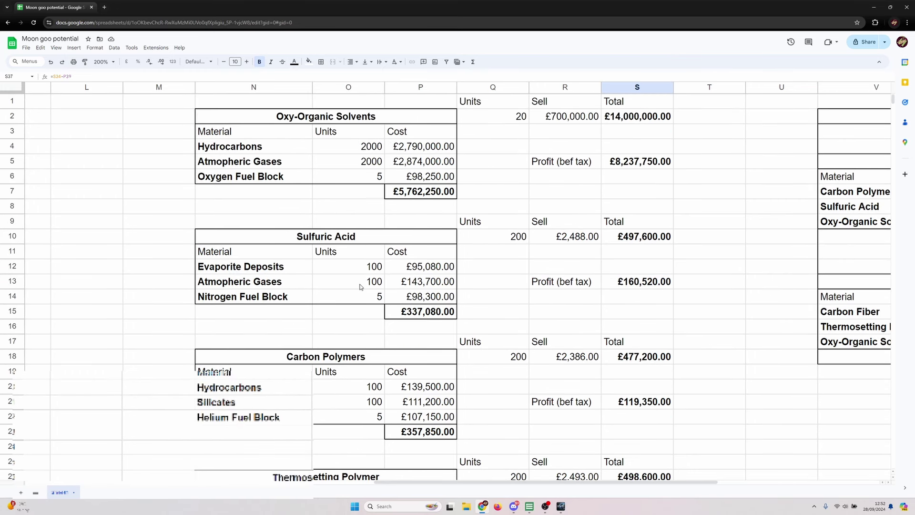
pyautogui.scroll(-4, 612, 276)
pyautogui.scroll(4, 593, 372)
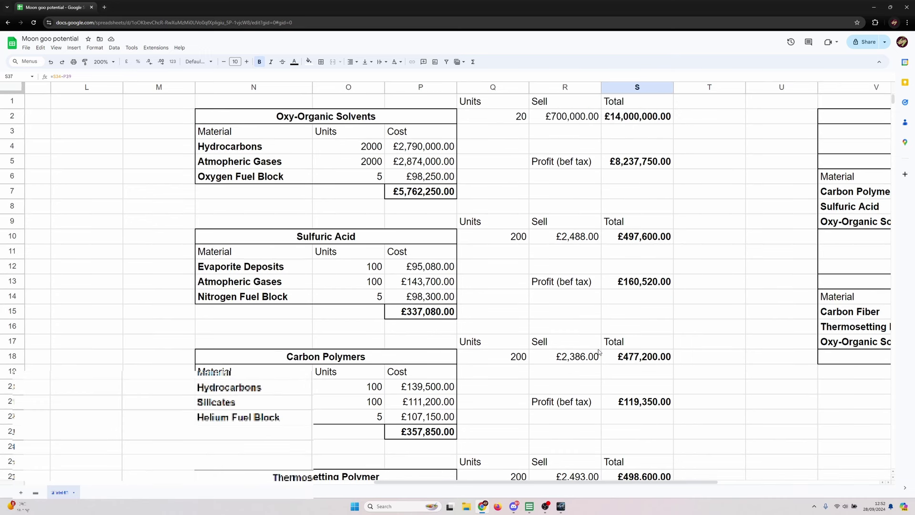
pyautogui.click(626, 163)
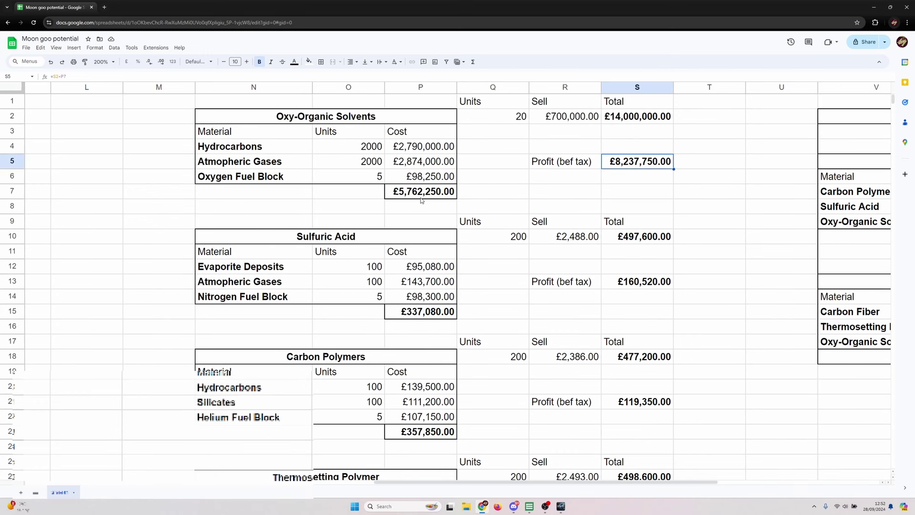
pyautogui.click(563, 121)
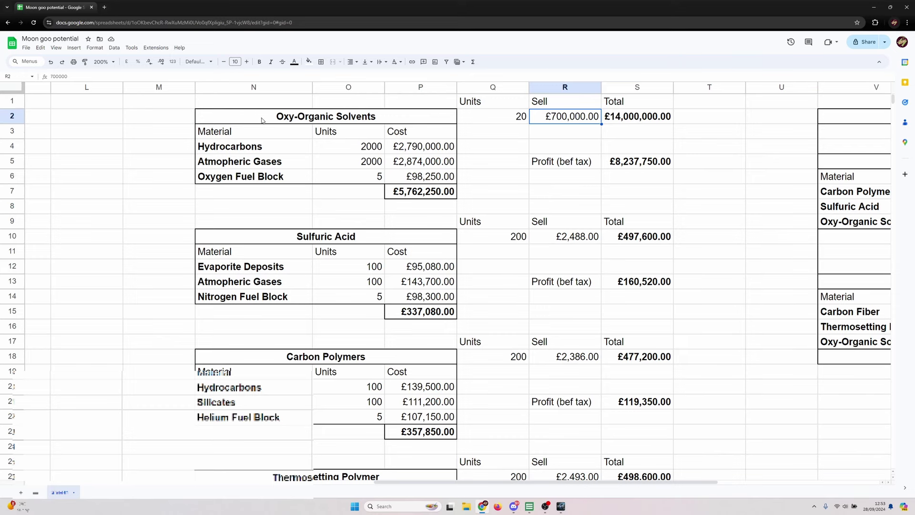
pyautogui.scroll(-5, 368, 279)
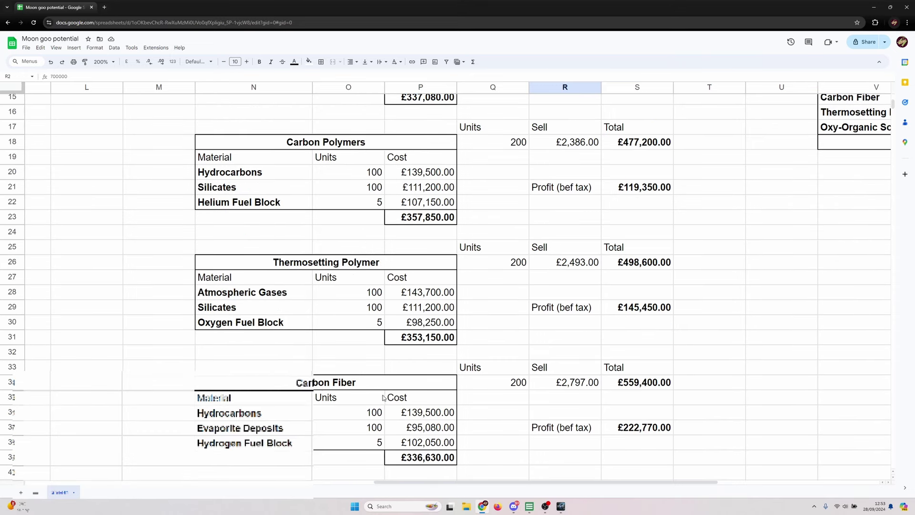
pyautogui.scroll(5, 382, 397)
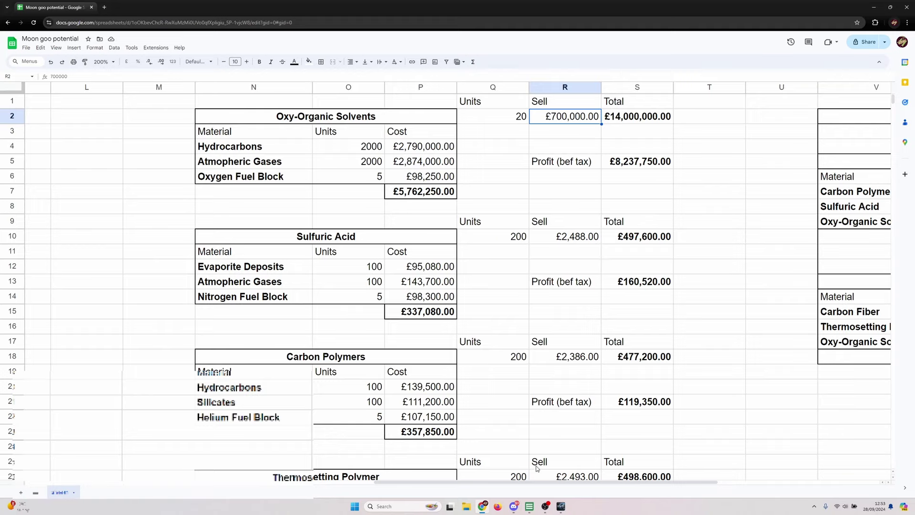
# In the Profit from step 1 section, check the profit before tax of Pressurized Oxidizers and Reinforced Carbon Fiber
pyautogui.moveTo(527, 482); pyautogui.dragTo(719, 472)
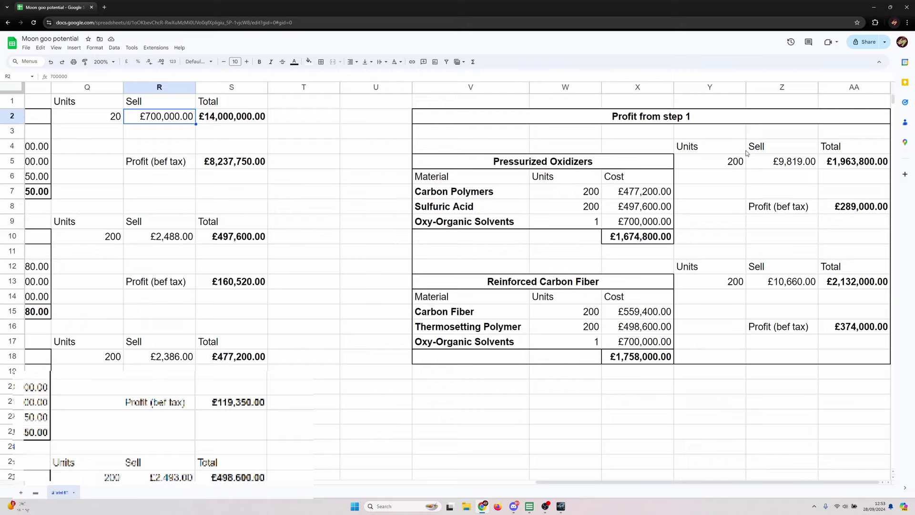
pyautogui.click(623, 120)
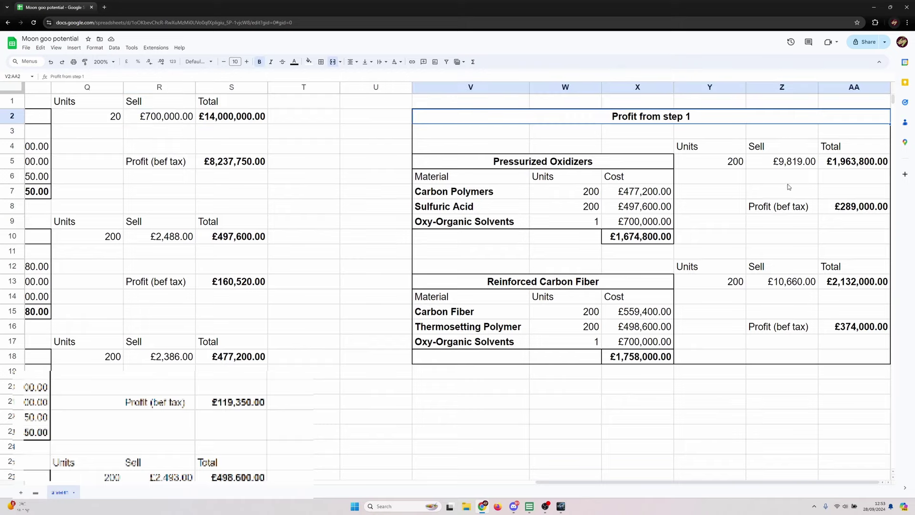
pyautogui.click(857, 212)
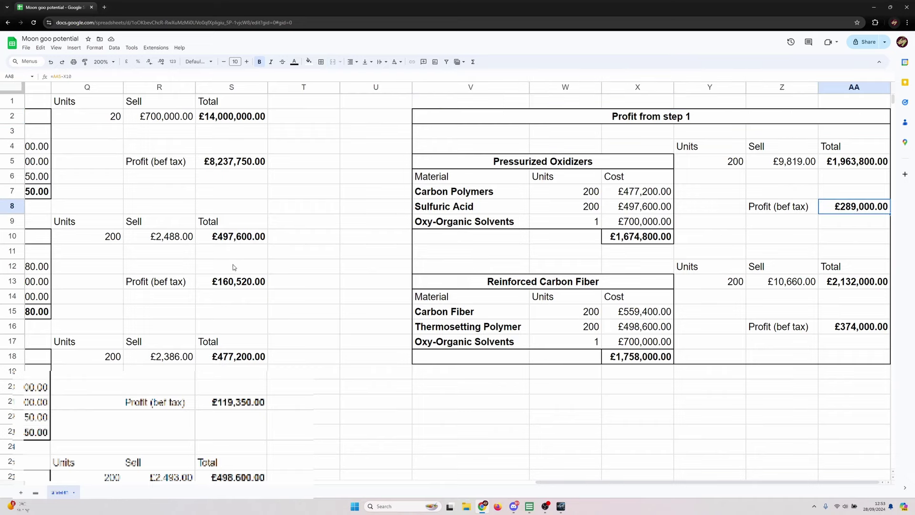
pyautogui.click(235, 281)
pyautogui.click(848, 191)
pyautogui.click(839, 209)
pyautogui.click(851, 328)
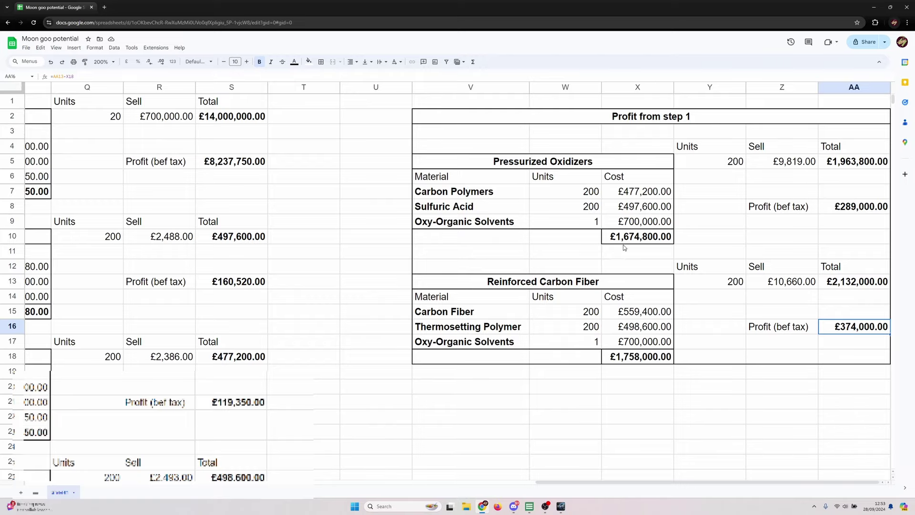
# In the Profit from raw section, review the profit before tax and output units of Pressurized Oxidizers and Reinforced Carbon Fiber
pyautogui.moveTo(561, 484); pyautogui.dragTo(128, 420)
pyautogui.hscroll(-10, 181, 423)
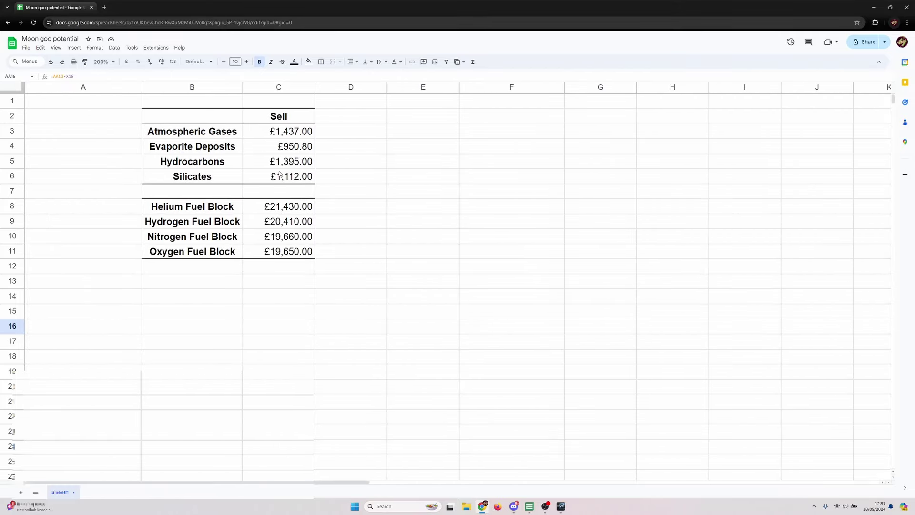
pyautogui.scroll(-5, 317, 209)
pyautogui.scroll(-2, 200, 233)
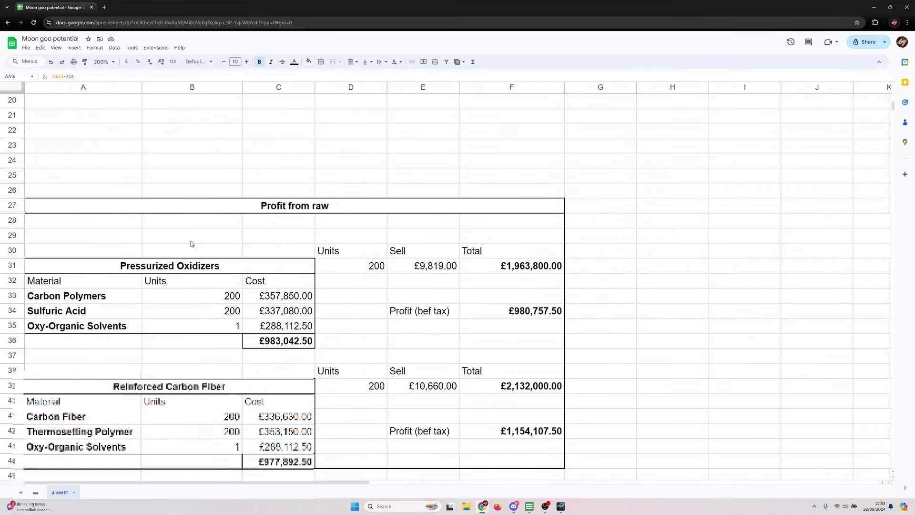
pyautogui.scroll(-2, 191, 244)
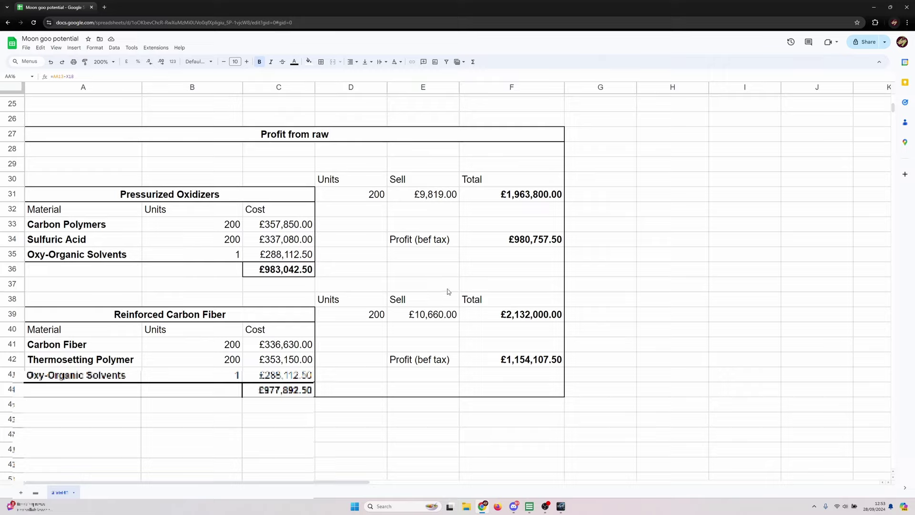
pyautogui.click(526, 242)
pyautogui.click(532, 363)
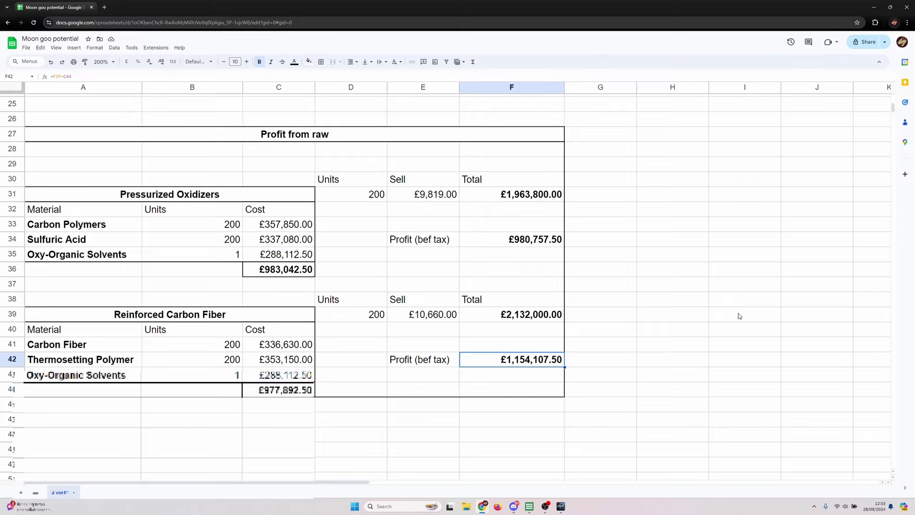
pyautogui.click(337, 198)
pyautogui.click(341, 317)
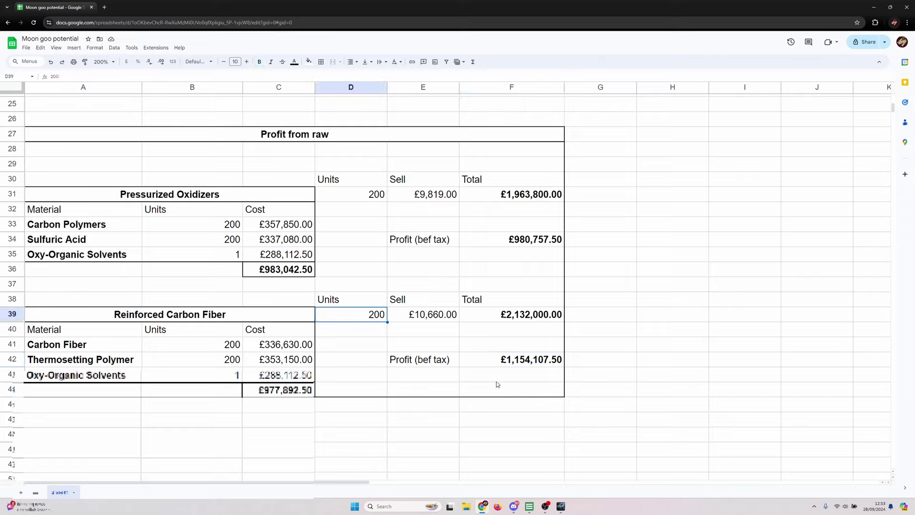
# Switch to EVE Online and show the item information for Atmospheric Gases from the moon drill's output list
pyautogui.click(563, 508)
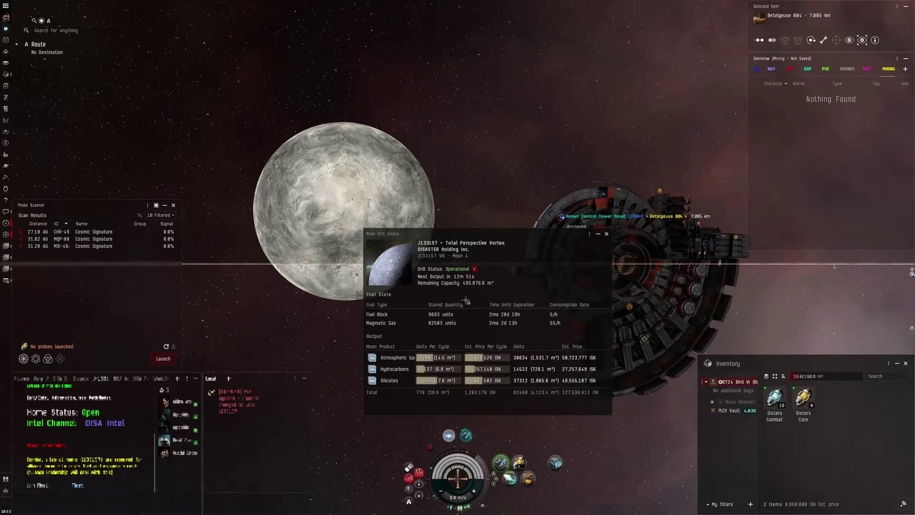
pyautogui.rightClick(377, 361)
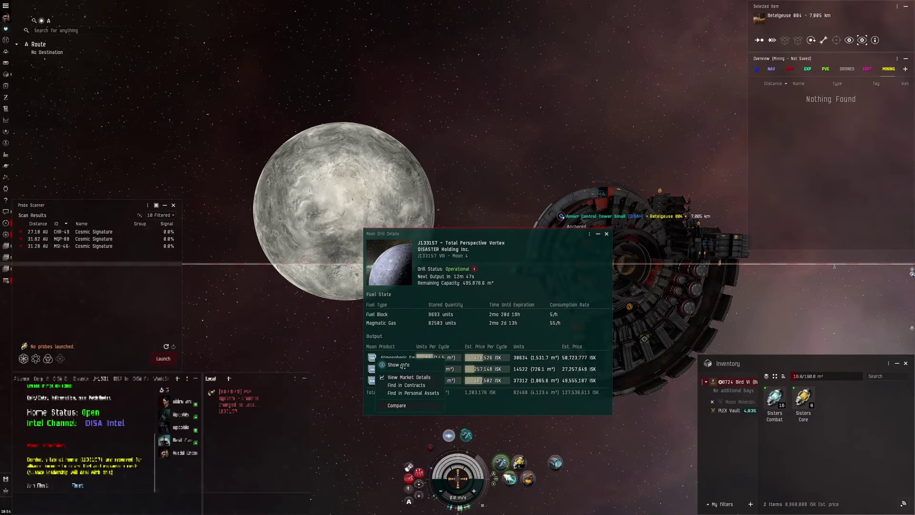
pyautogui.click(382, 365)
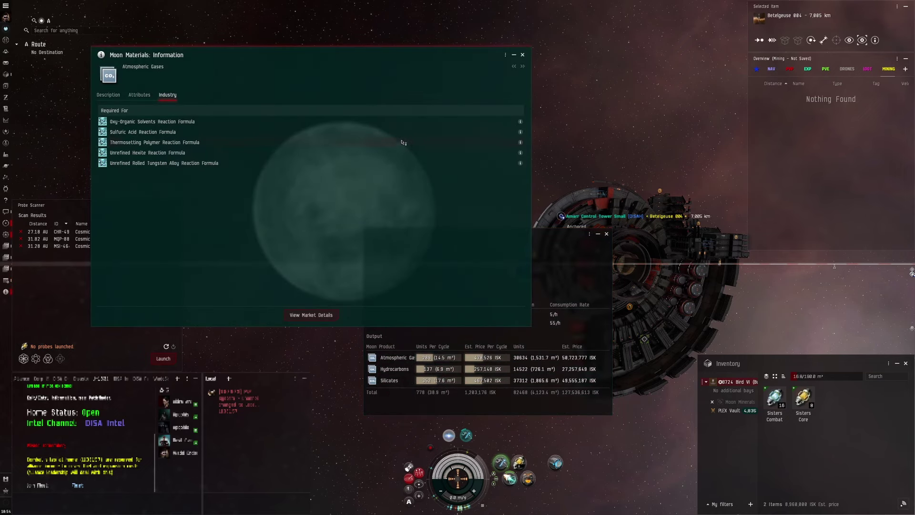
# Trace Atmospheric Gases through the Sulfuric Acid and Pressurized Oxidizers reaction formulas, and check the latter's job duration and outcome in Industry
pyautogui.click(520, 132)
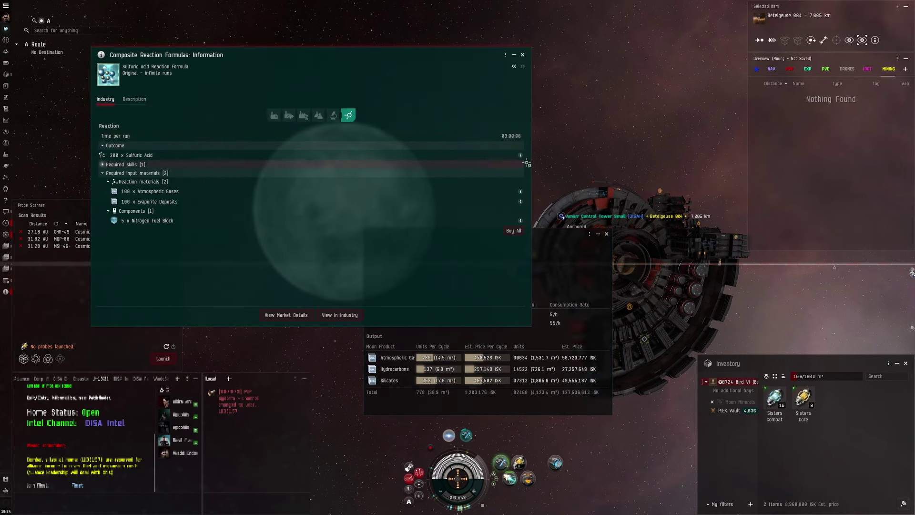
pyautogui.click(520, 155)
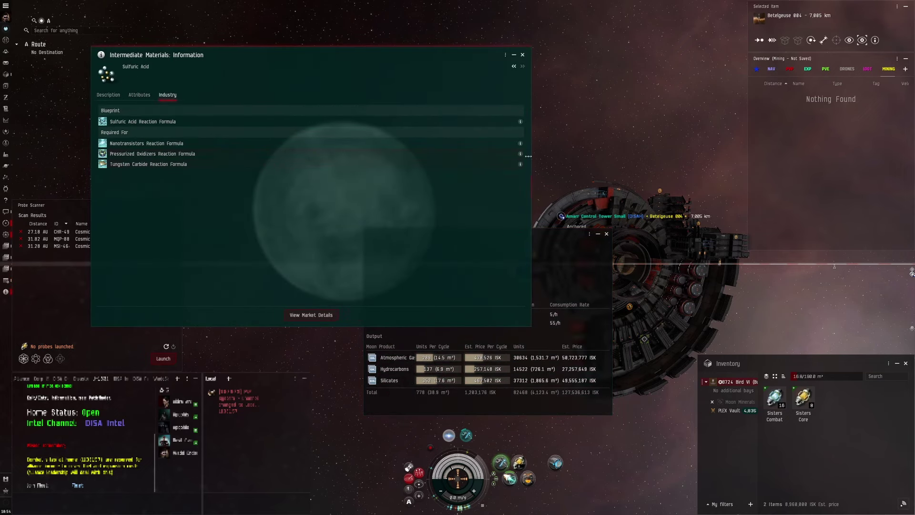
pyautogui.click(520, 153)
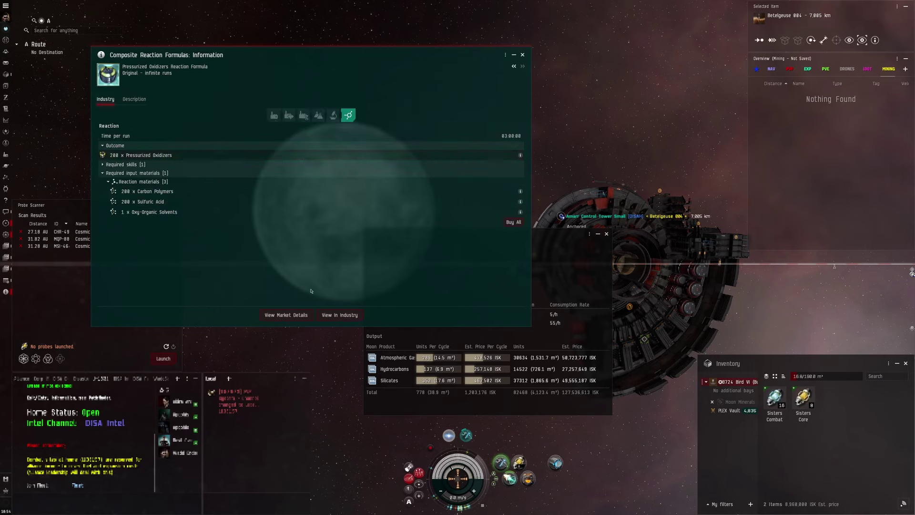
pyautogui.click(339, 315)
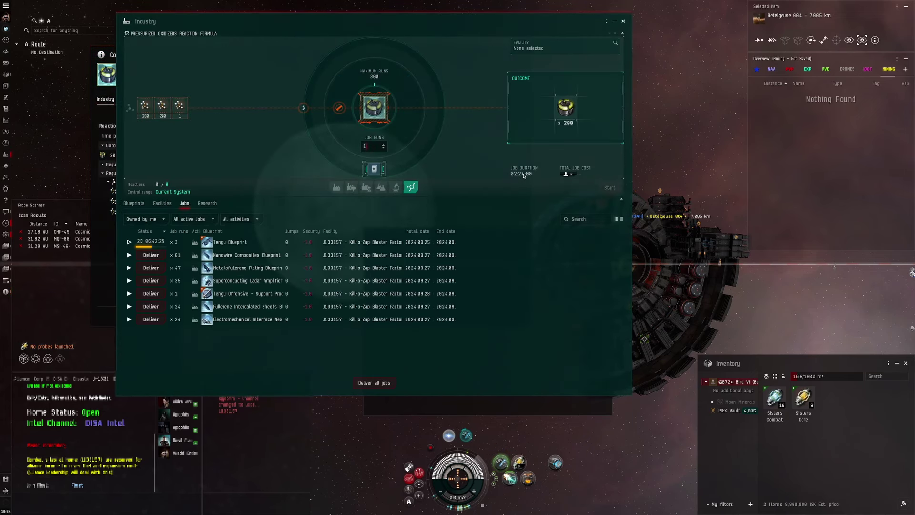
pyautogui.moveTo(523, 175)
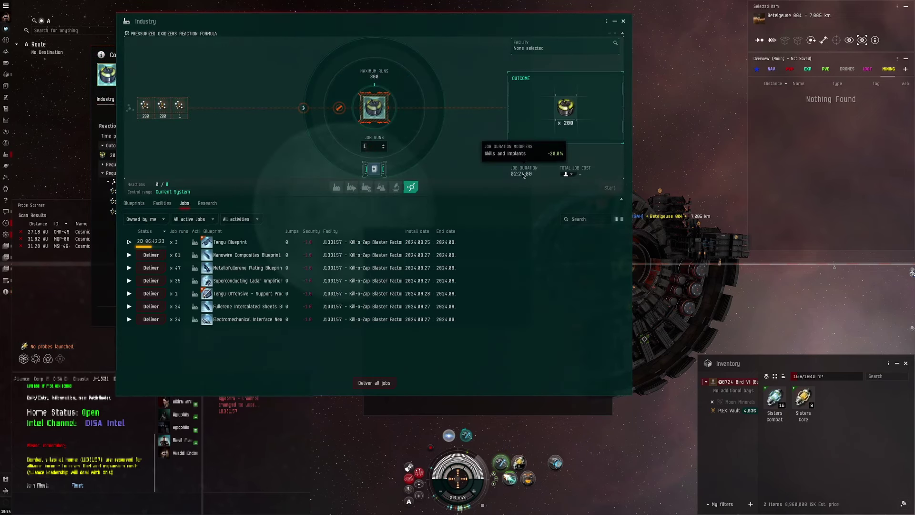
pyautogui.moveTo(567, 119)
# Switch to the Moon goo potential spreadsheet and check the Pressurized Oxidizers profit before tax and its Carbon Polymers and Sulfuric Acid units
pyautogui.hotkey('alt', 'Tab')
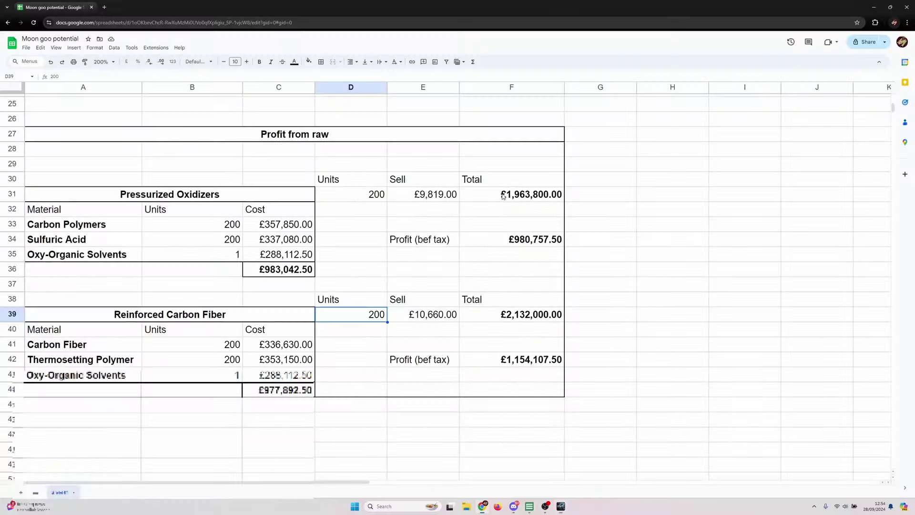
pyautogui.click(524, 239)
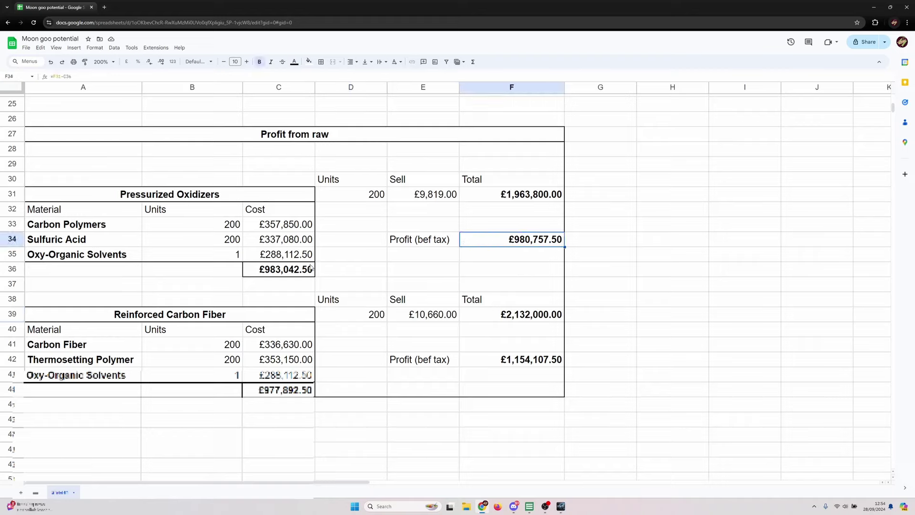
pyautogui.press('Down')
pyautogui.press('Down')
pyautogui.press('Down')
pyautogui.press('Down')
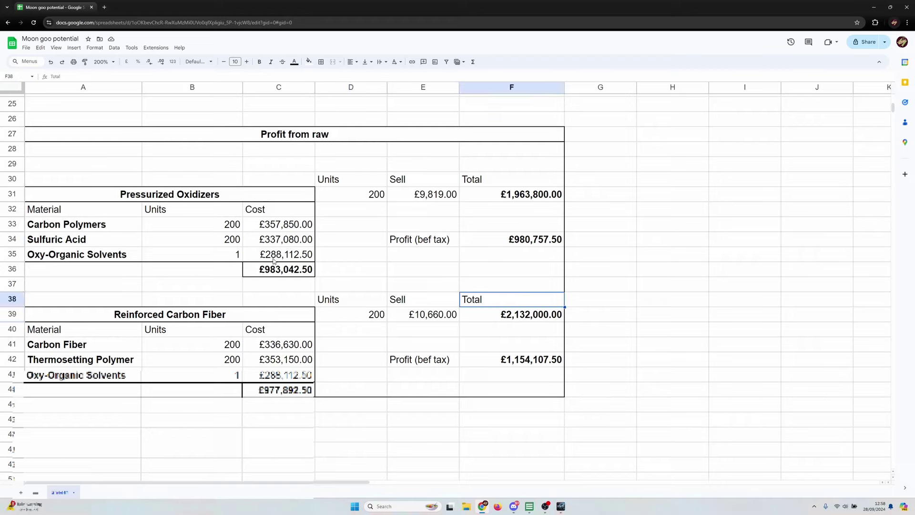
pyautogui.click(235, 228)
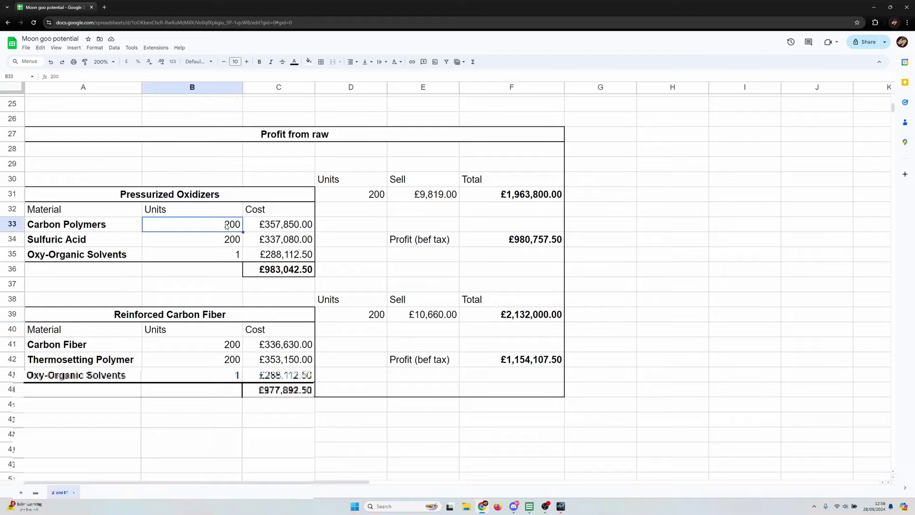
pyautogui.click(209, 240)
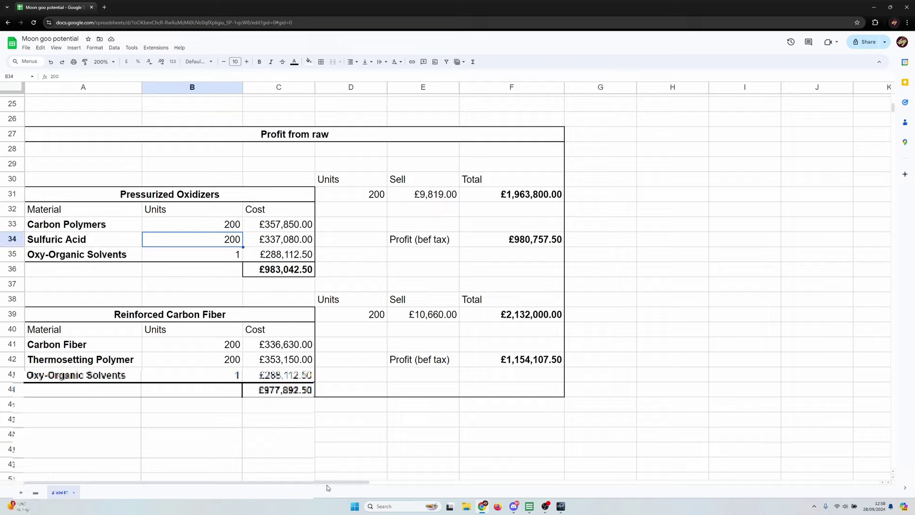
# In the first-step Sulfuric Acid table, review the output units, total material cost and sale total
pyautogui.moveTo(328, 481); pyautogui.dragTo(596, 461)
pyautogui.scroll(6, 504, 319)
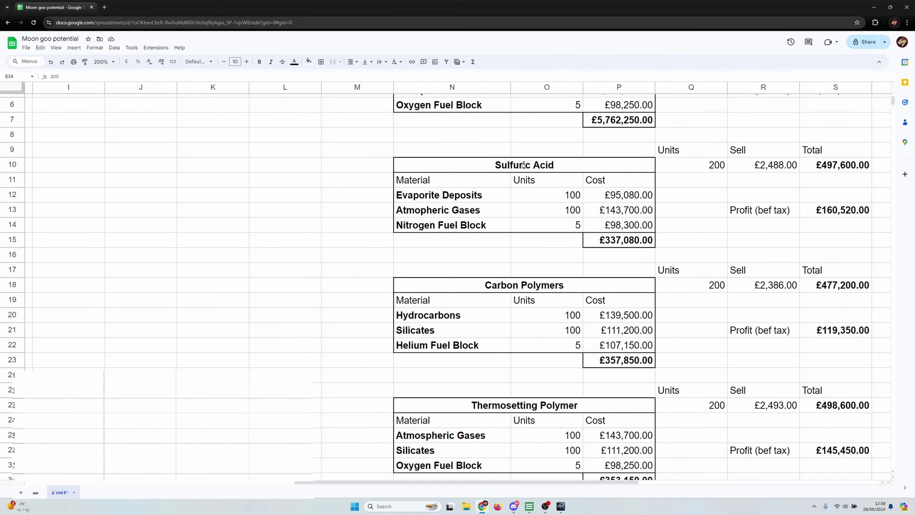
pyautogui.click(700, 168)
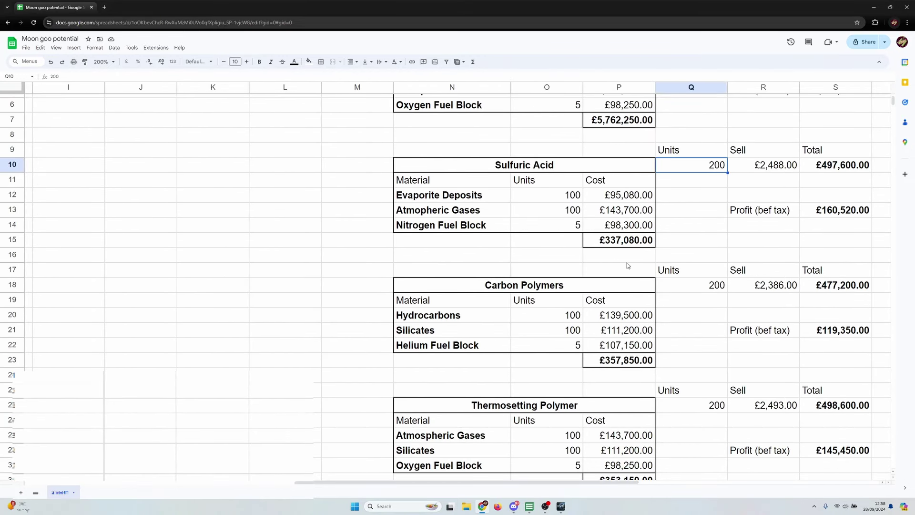
pyautogui.click(632, 242)
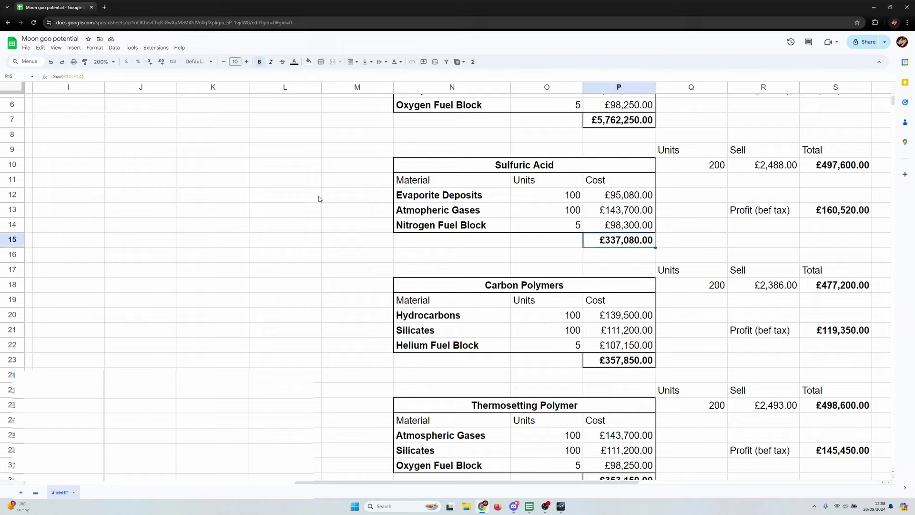
pyautogui.click(855, 165)
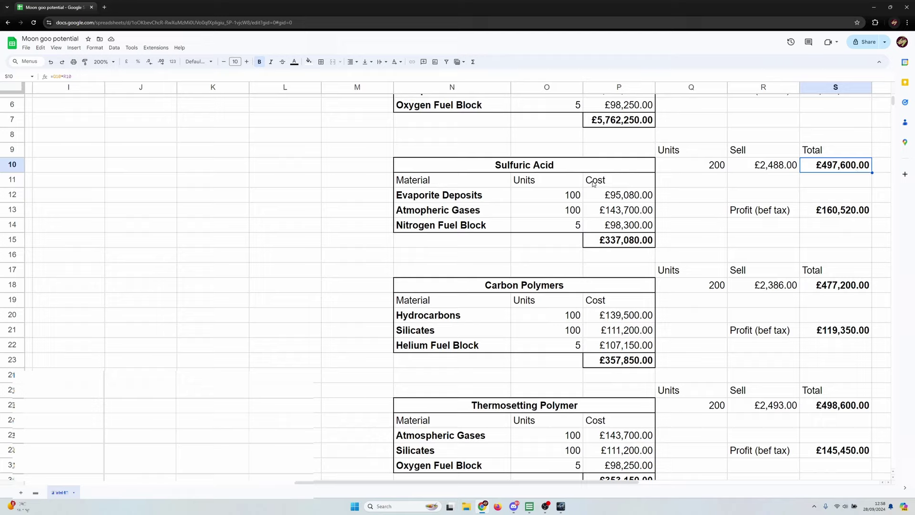
pyautogui.click(626, 243)
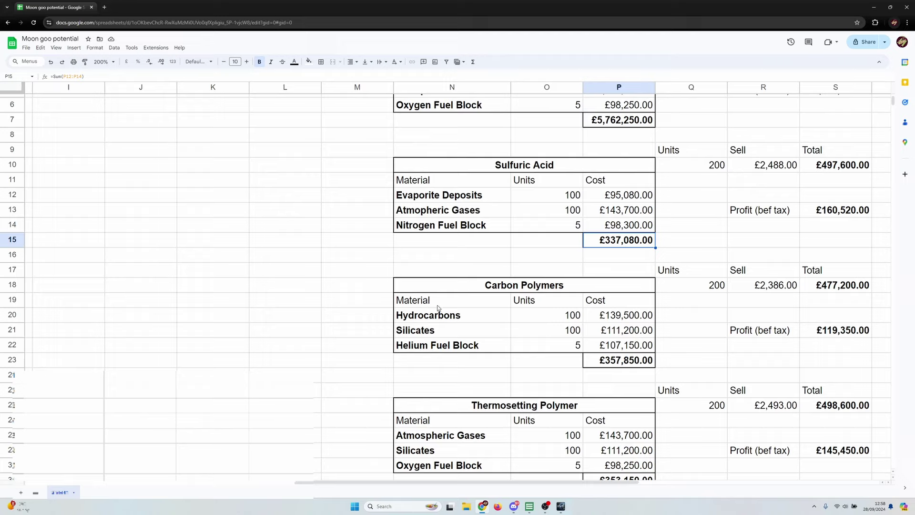
pyautogui.click(708, 171)
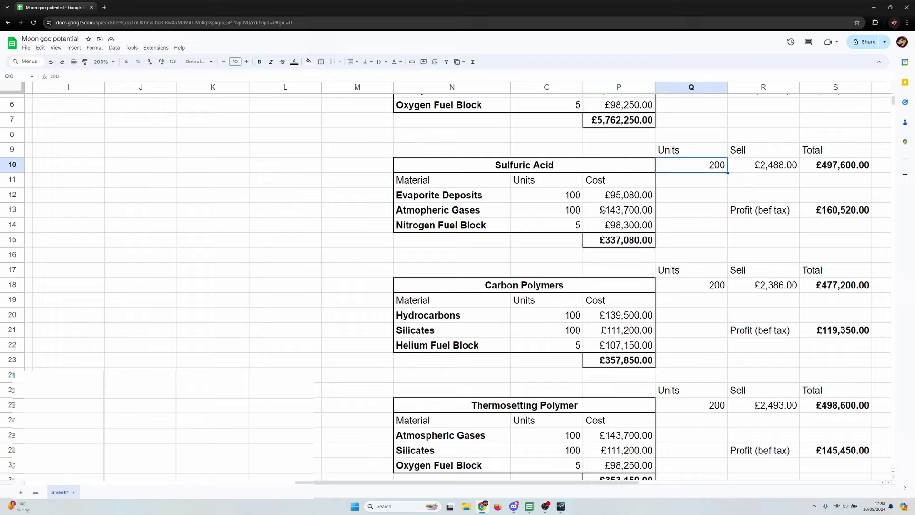
pyautogui.click(610, 240)
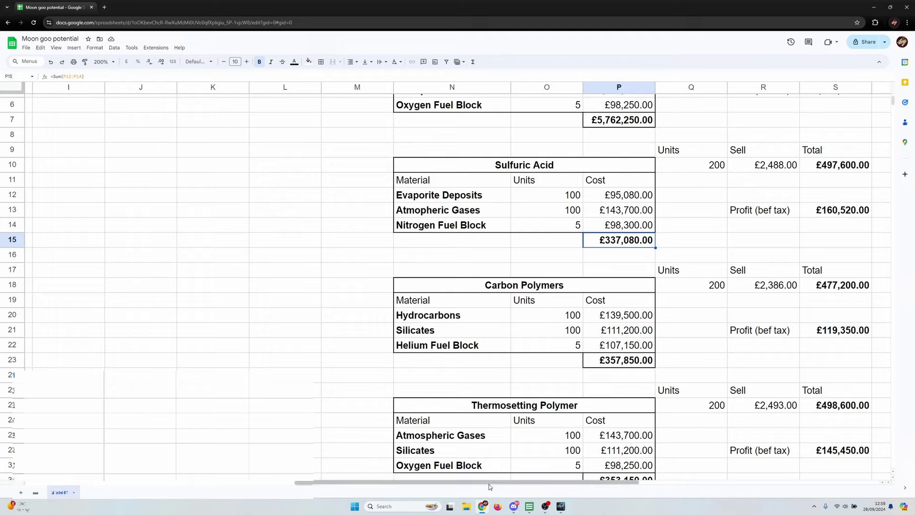
# Return to the Profit from raw section and check the Sulfuric Acid units and cost under Pressurized Oxidizers
pyautogui.moveTo(486, 482); pyautogui.dragTo(177, 467)
pyautogui.scroll(-6, 177, 467)
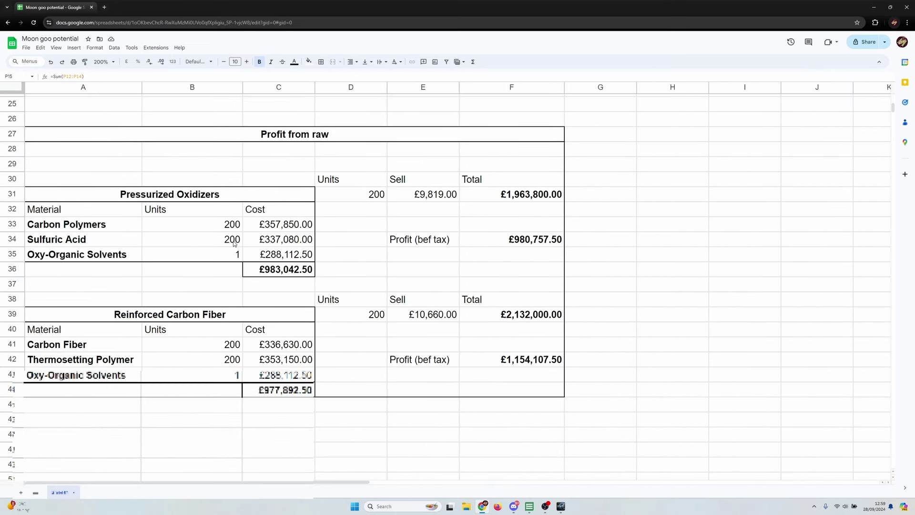
pyautogui.click(221, 242)
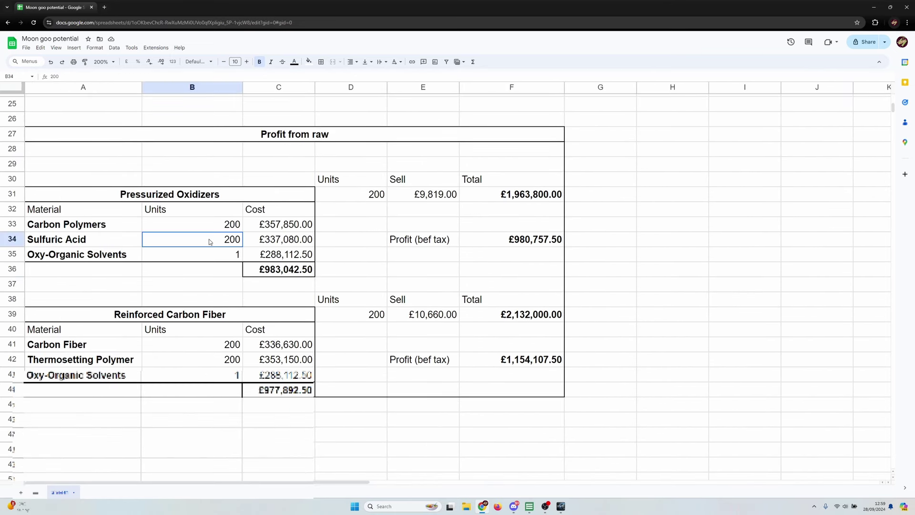
pyautogui.click(283, 240)
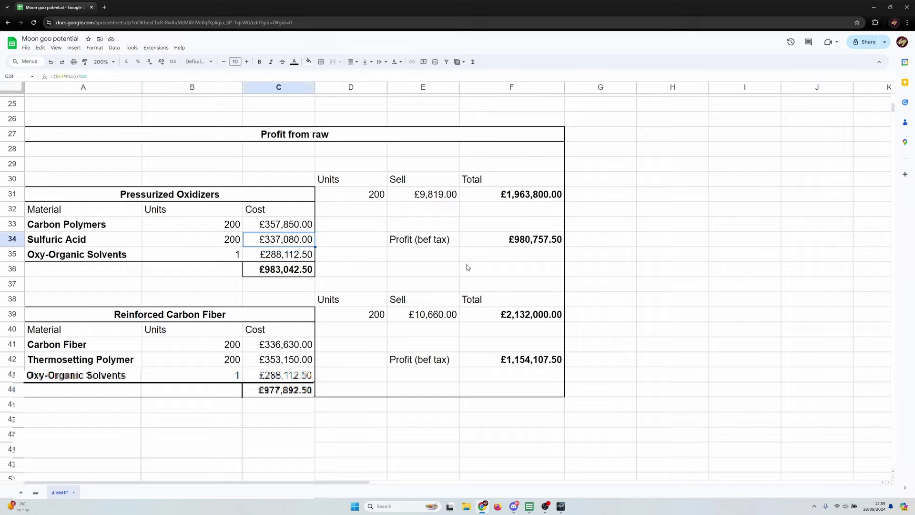
# Compare the total material costs and sale totals of Pressurized Oxidizers and Reinforced Carbon Fiber in the Profit from raw section
pyautogui.click(291, 273)
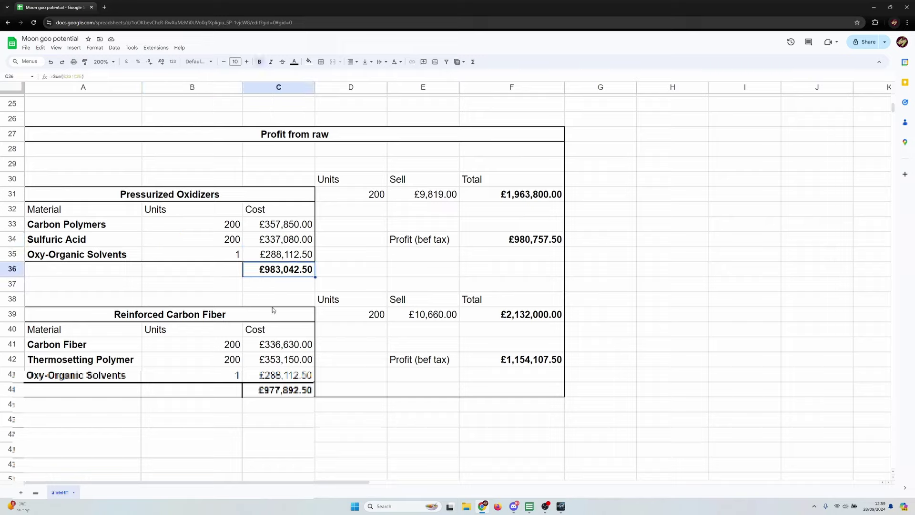
pyautogui.click(275, 393)
pyautogui.click(287, 275)
pyautogui.click(274, 394)
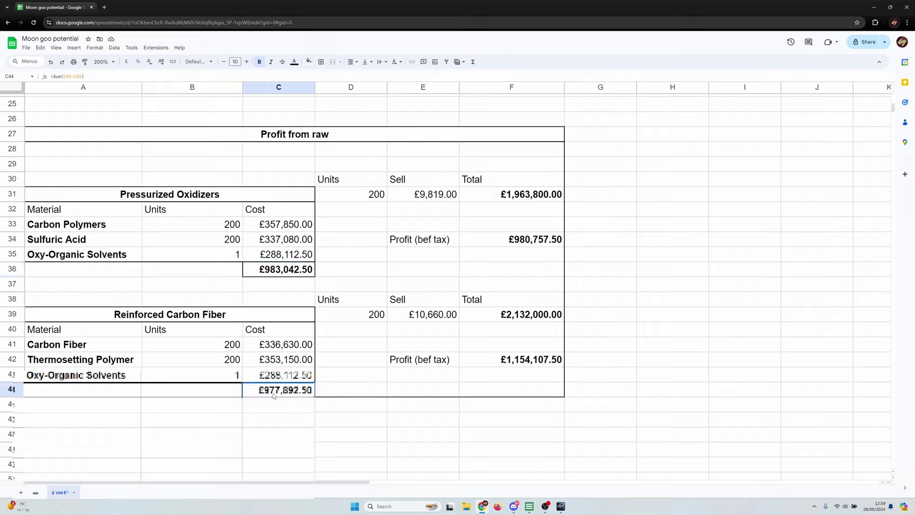
pyautogui.click(273, 275)
pyautogui.click(355, 195)
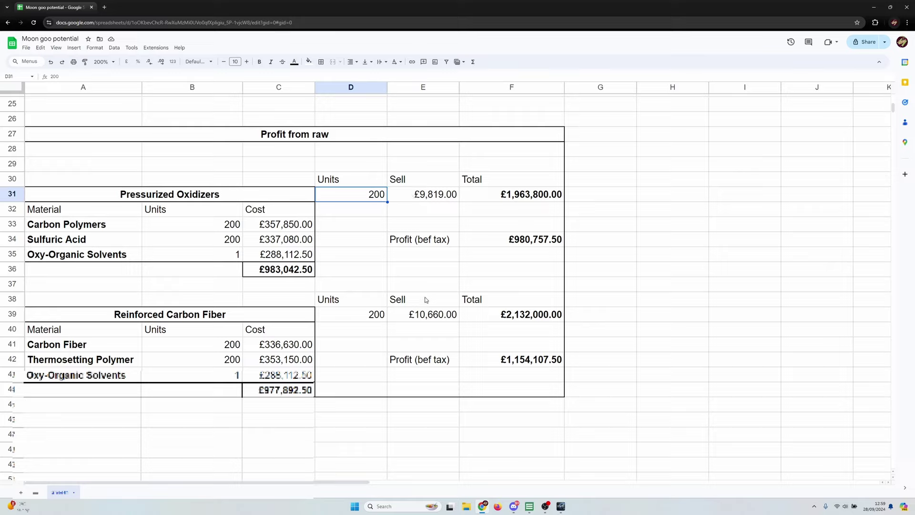
pyautogui.click(511, 196)
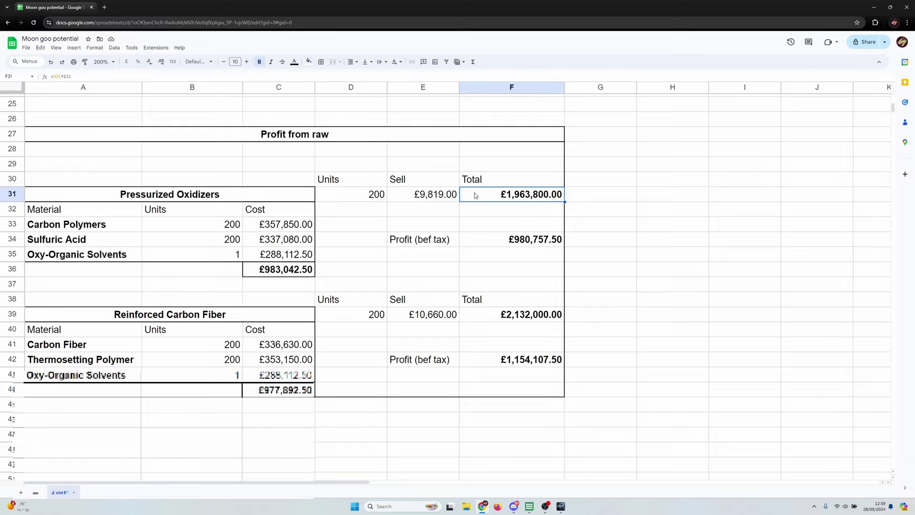
pyautogui.click(508, 318)
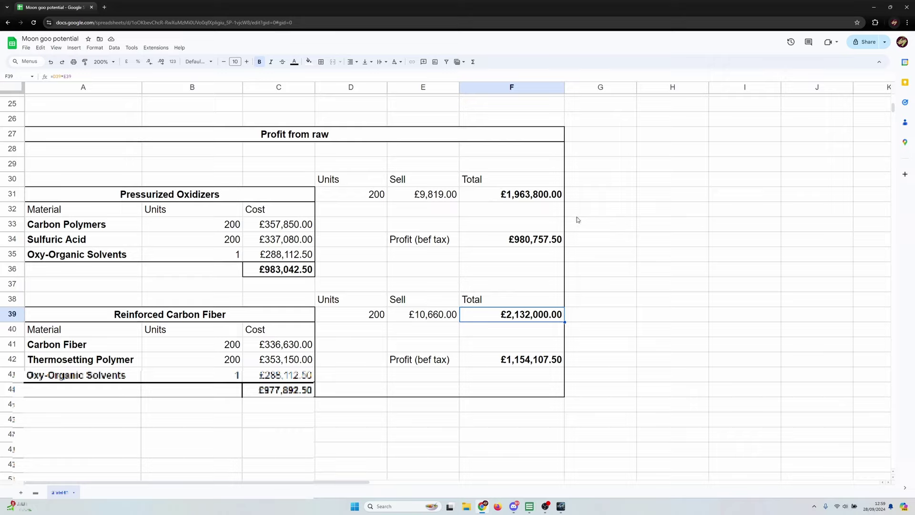
# Compare each product's profit before tax with its total material cost in the Profit from raw section
pyautogui.click(499, 239)
pyautogui.click(270, 276)
pyautogui.click(512, 224)
pyautogui.click(506, 241)
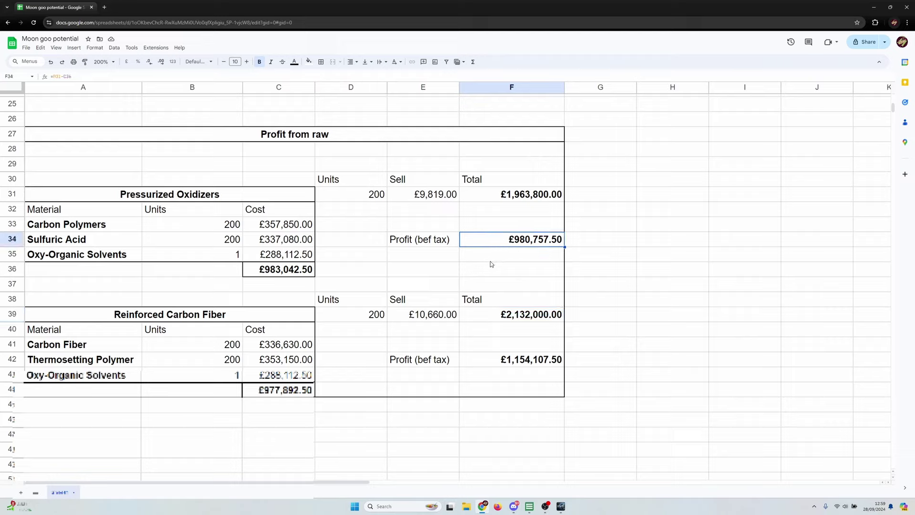
pyautogui.click(506, 366)
pyautogui.click(299, 394)
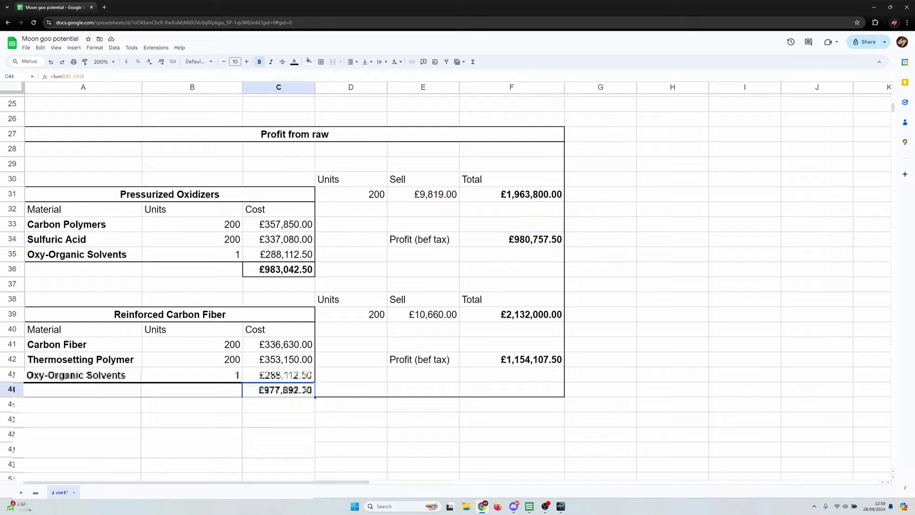
pyautogui.click(506, 361)
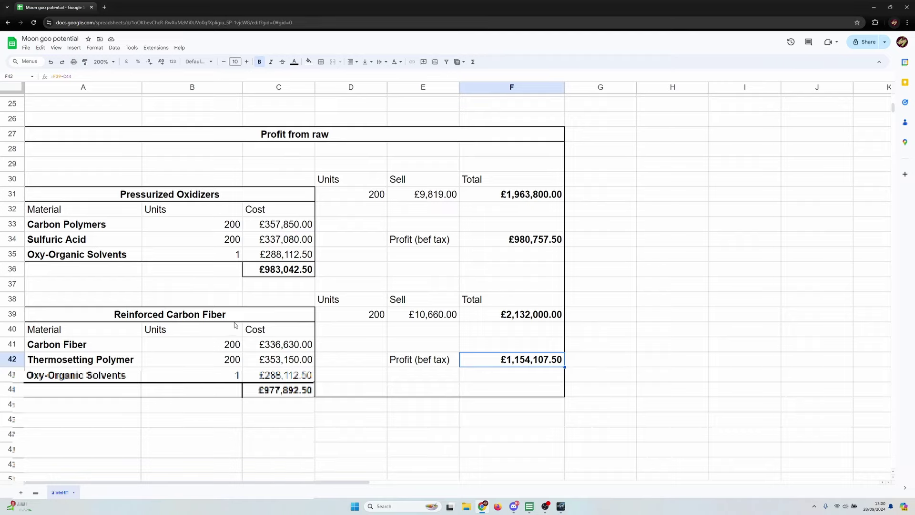
# Switch to EVE Online and quit the disconnected game client
pyautogui.scroll(5, 213, 299)
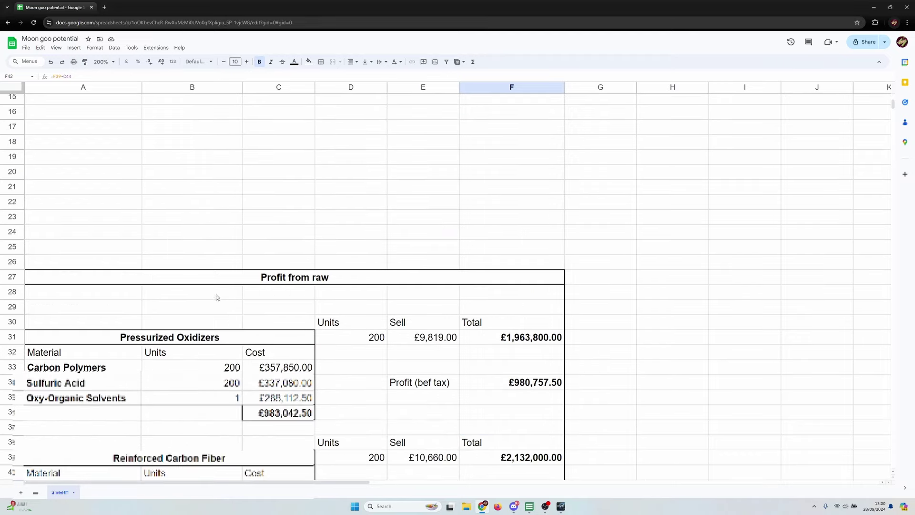
pyautogui.scroll(-3, 217, 298)
pyautogui.click(566, 509)
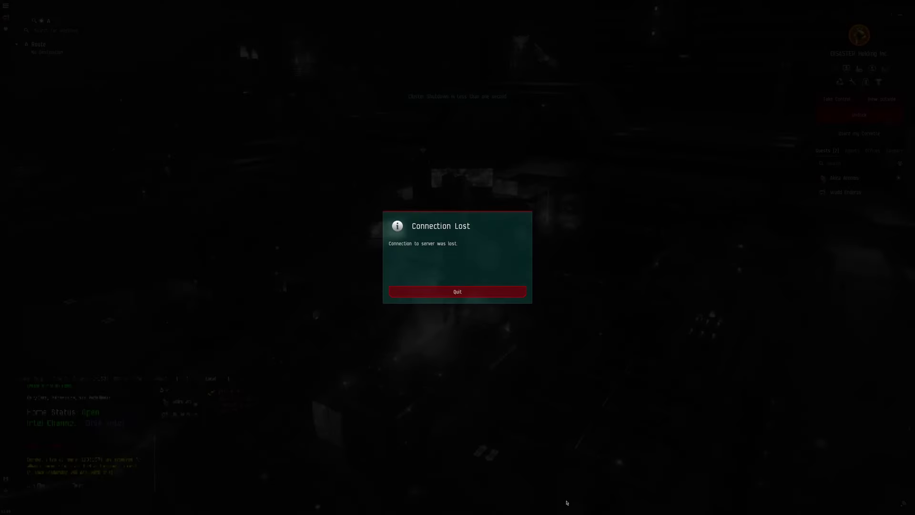
pyautogui.click(467, 293)
pyautogui.scroll(-3, 542, 383)
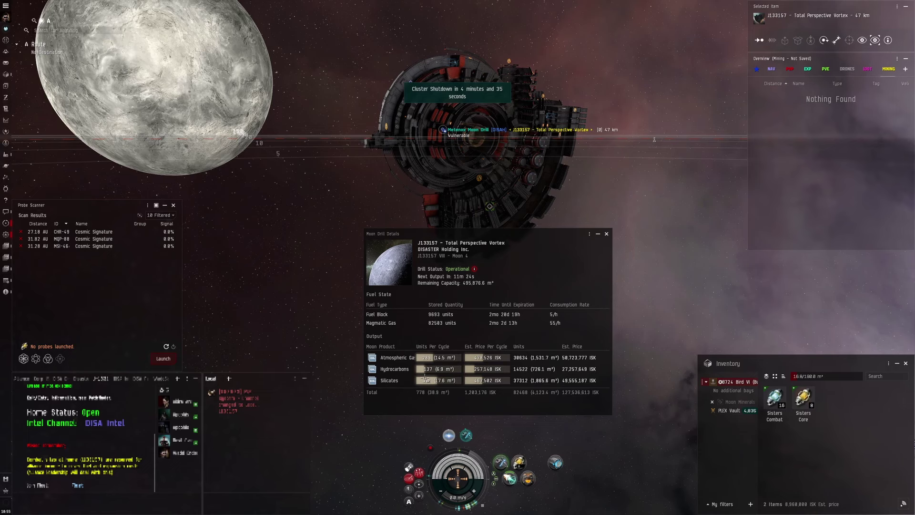
# Switch to the spreadsheet and review the first-step reaction tables, checking the Hydrocarbons units for Carbon Fiber and Carbon Polymers
pyautogui.hotkey('alt', 'Tab')
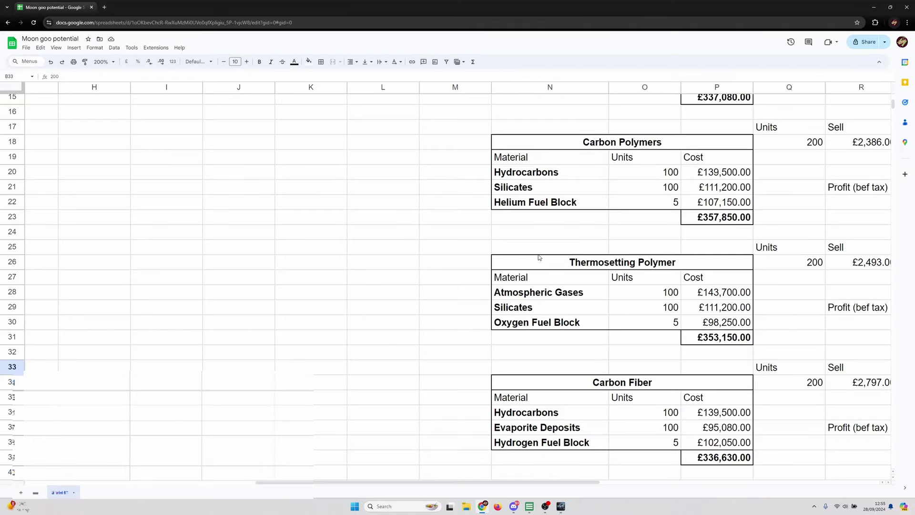
pyautogui.scroll(5, 539, 257)
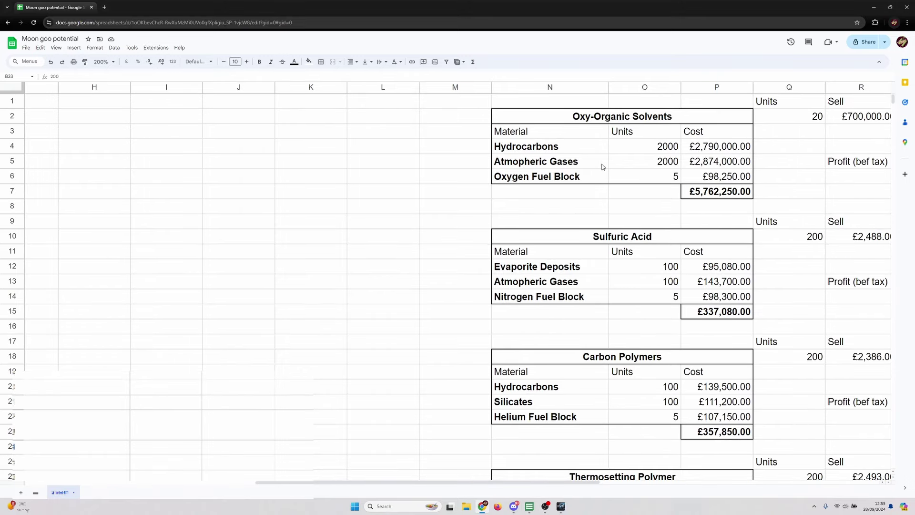
pyautogui.scroll(-3, 603, 166)
pyautogui.scroll(3, 629, 131)
pyautogui.scroll(-3, 588, 163)
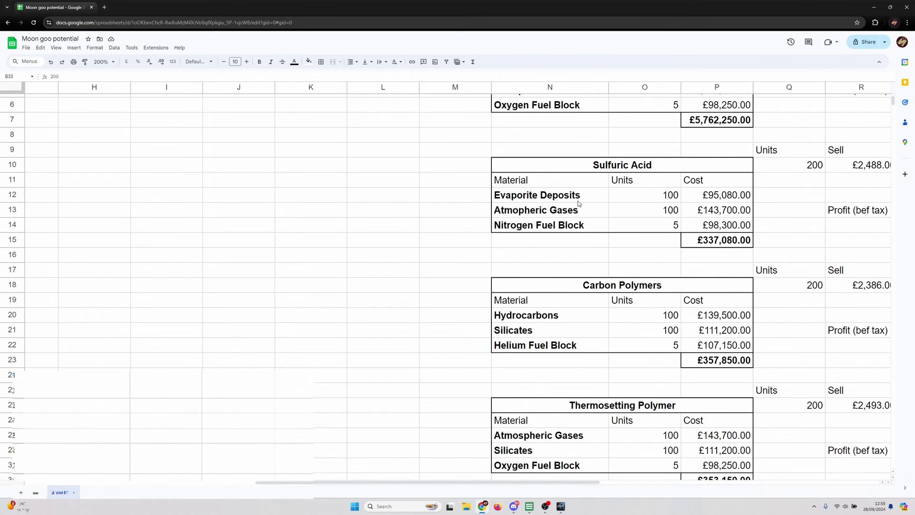
pyautogui.scroll(-5, 578, 205)
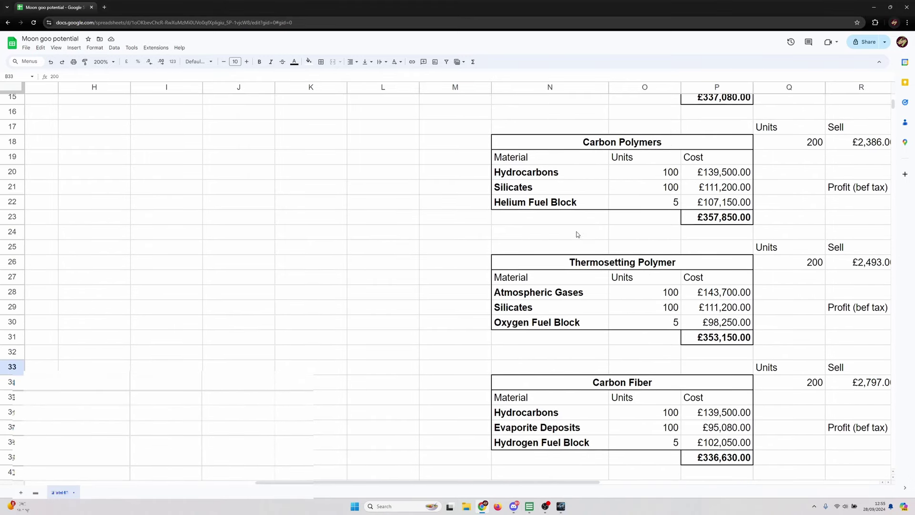
pyautogui.click(651, 415)
pyautogui.click(662, 170)
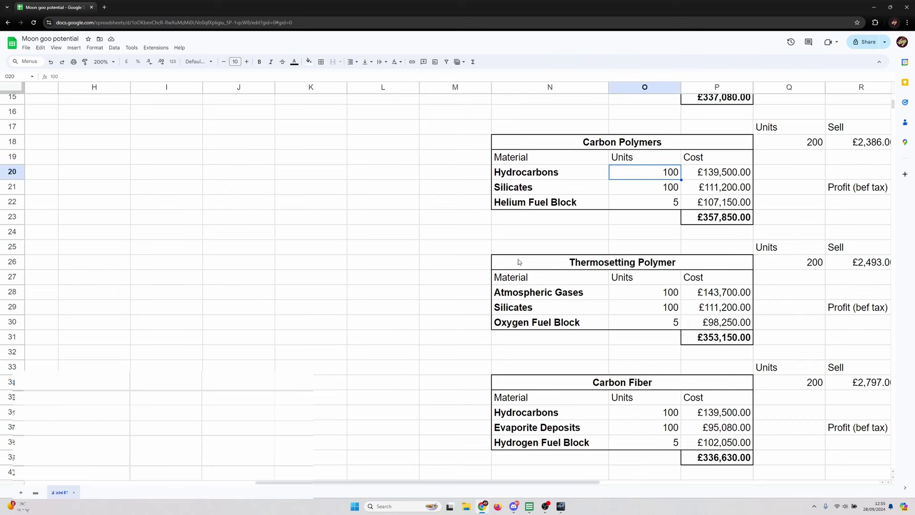
# Switch to EVE Online and close the moon drill's details window
pyautogui.hotkey('alt', 'Tab')
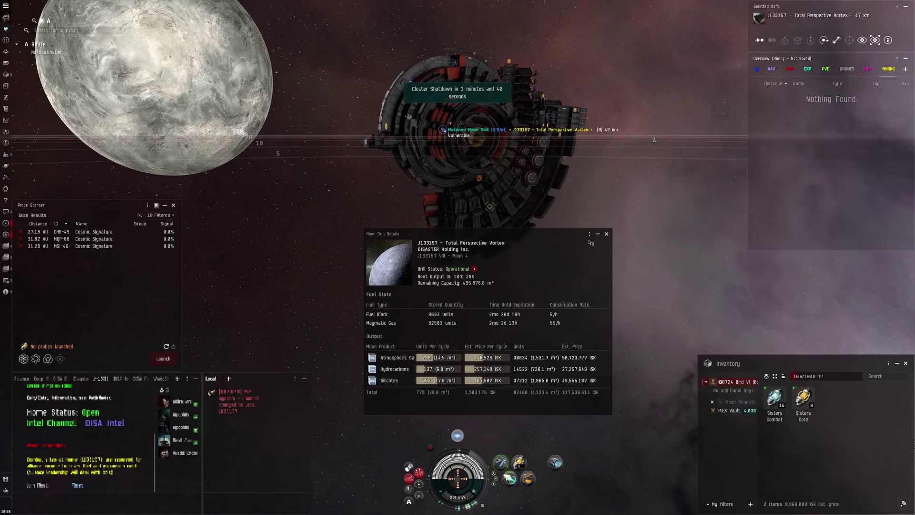
pyautogui.click(606, 235)
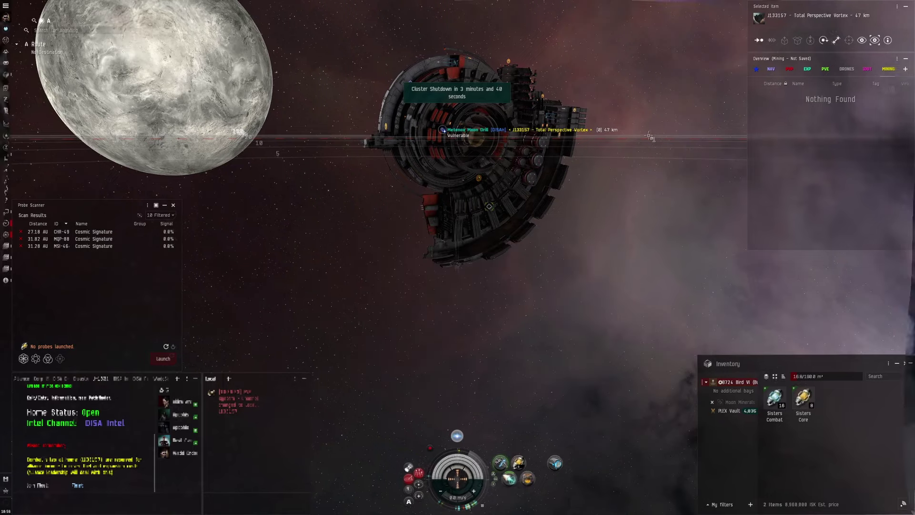